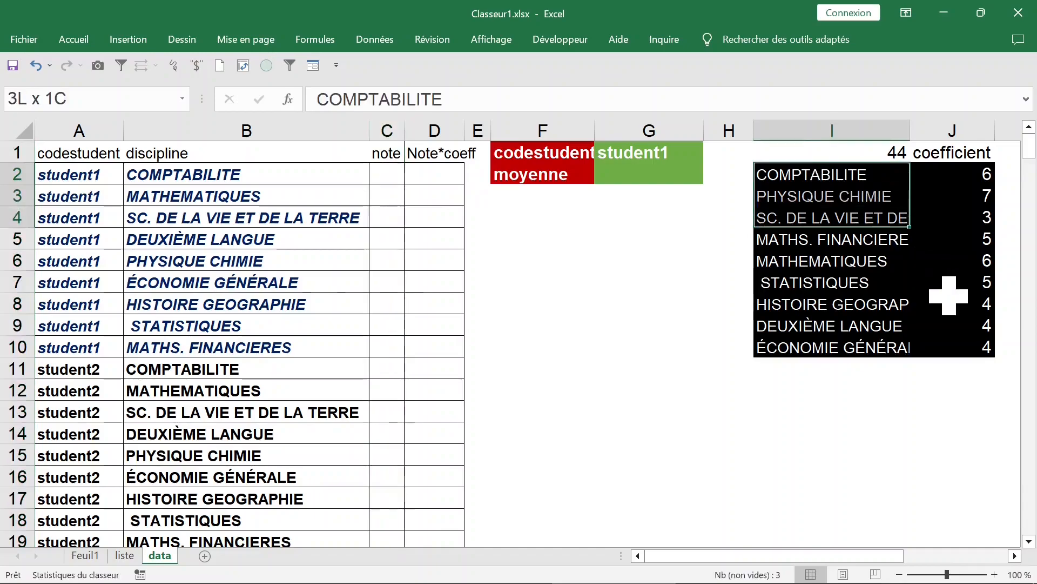
pyautogui.click(440, 182)
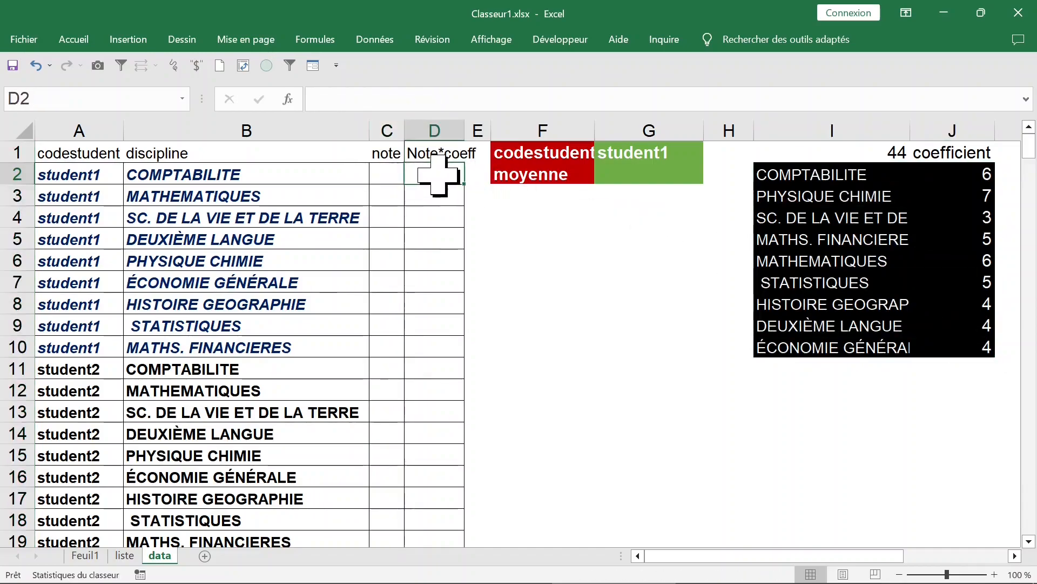
pyautogui.press('Left')
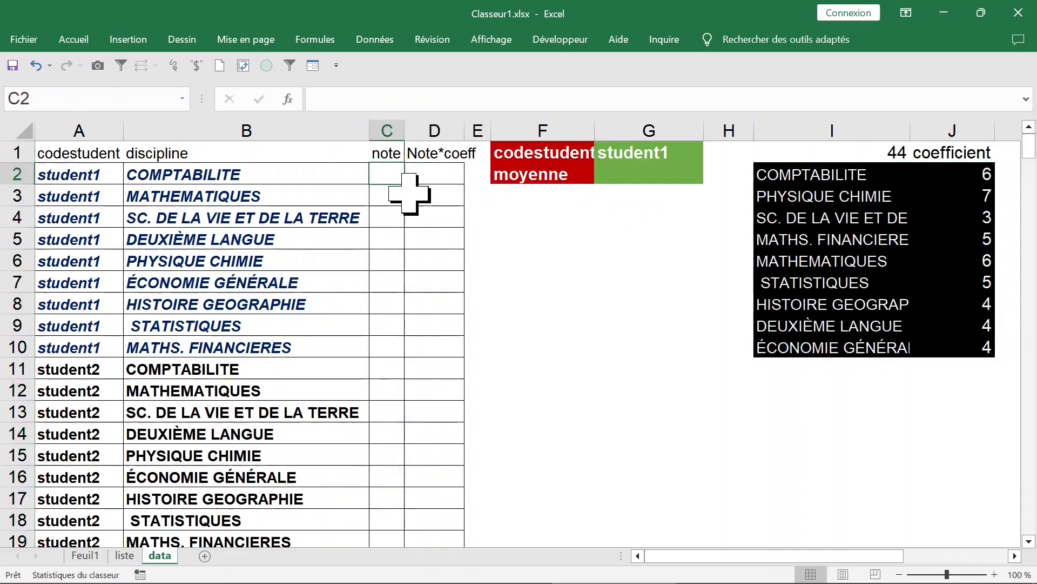
pyautogui.hotkey('ctrl', 'shift', 'Up')
pyautogui.hotkey('shift', 'Down')
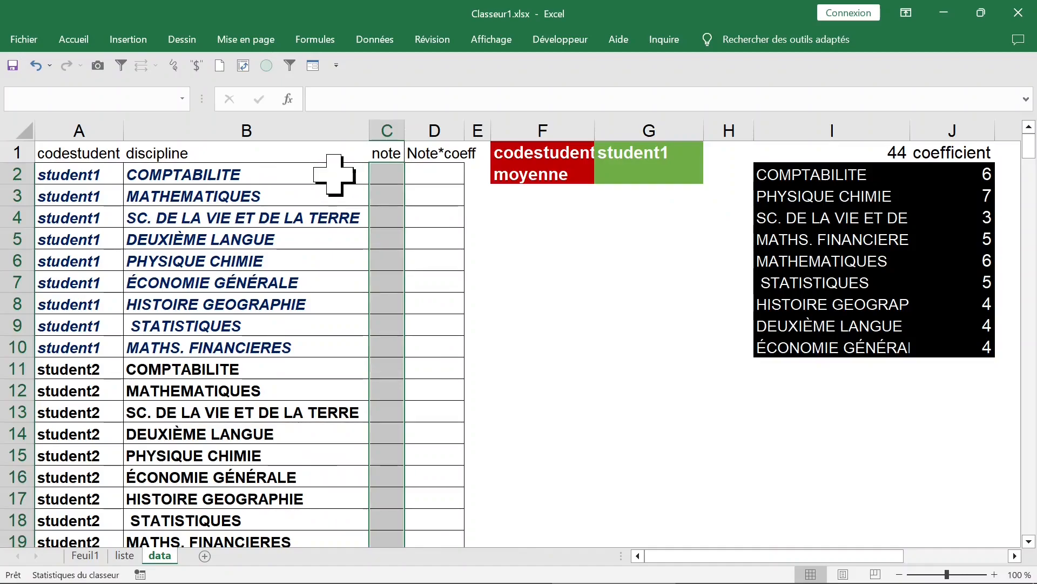
pyautogui.click(387, 131)
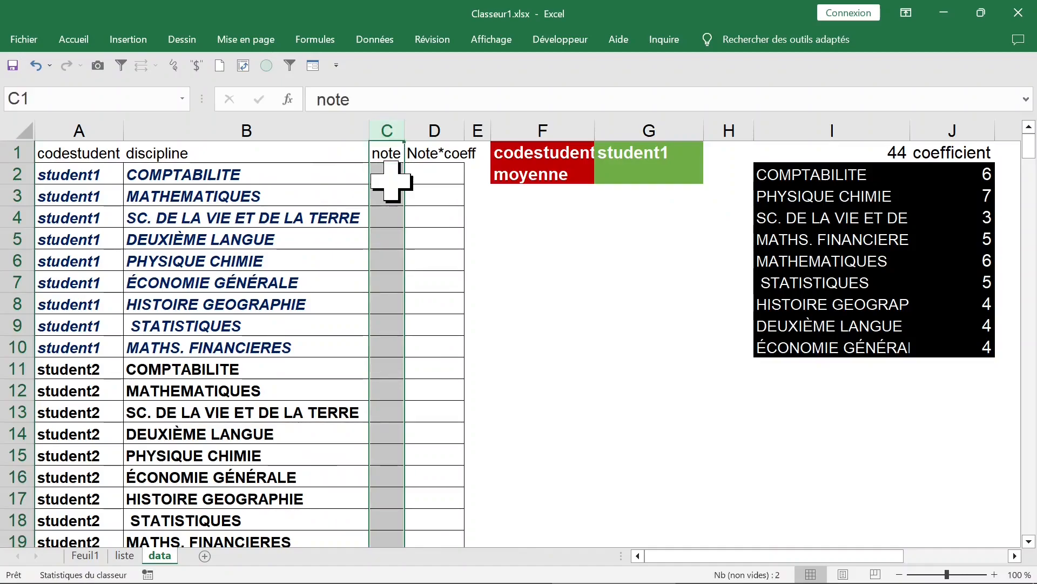
# Enter =ALEA.ENTRE.BORNES(7;20) in C2 and fill it down the note column.
pyautogui.click(390, 178)
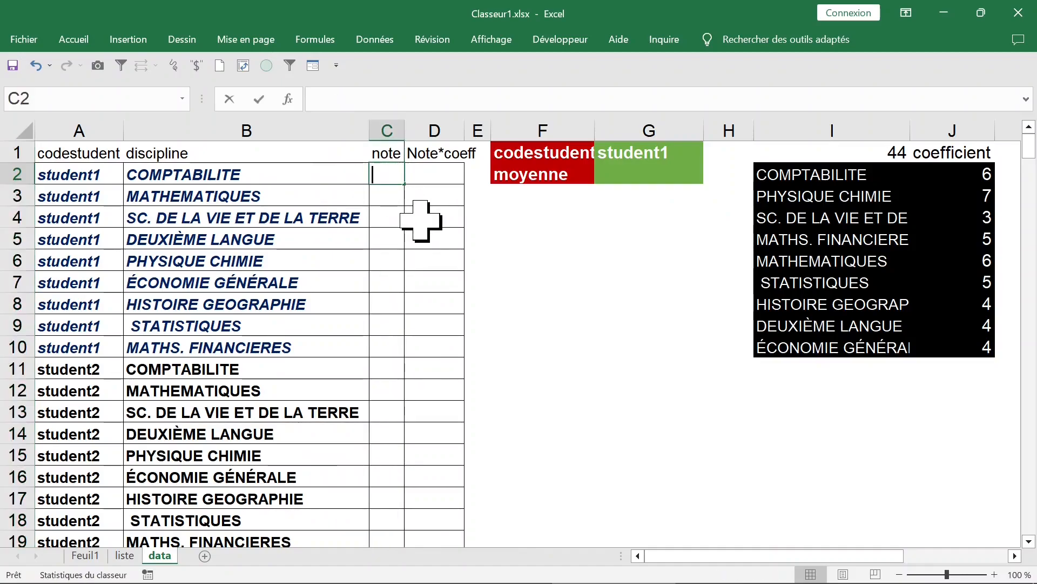
pyautogui.write('=alea')
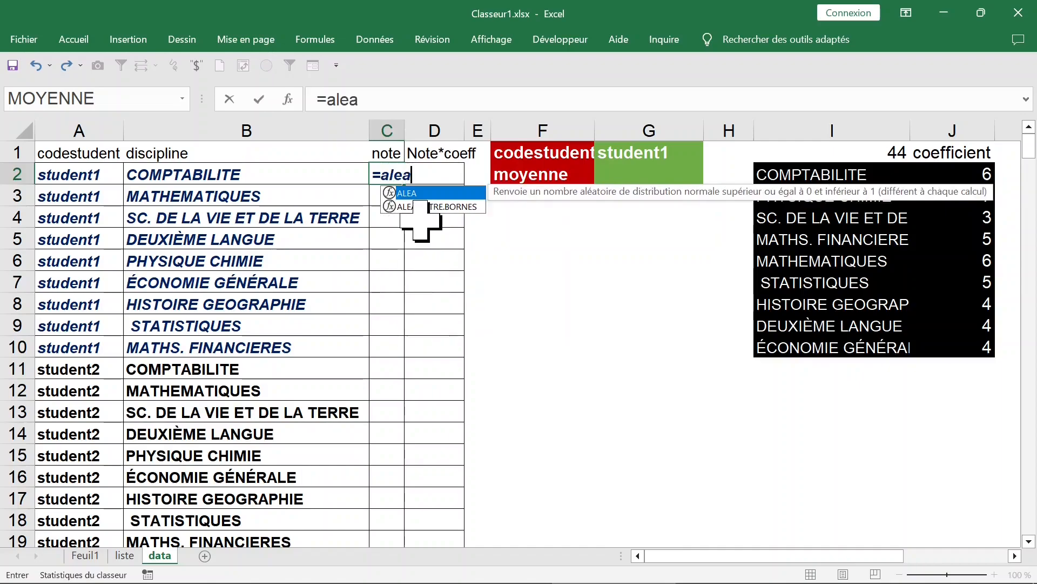
pyautogui.doubleClick(444, 206)
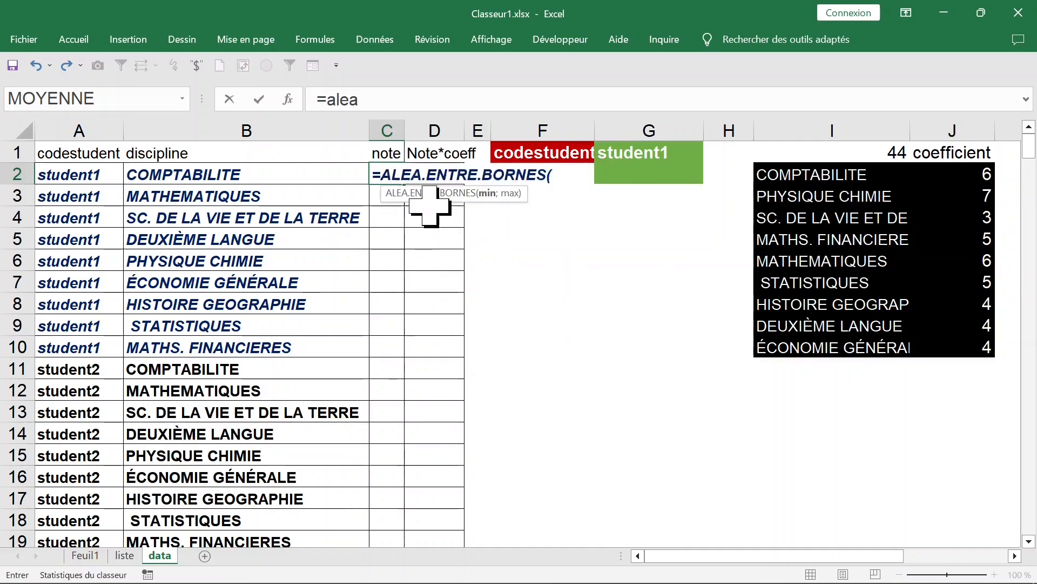
pyautogui.click(563, 100)
pyautogui.write('7;20')
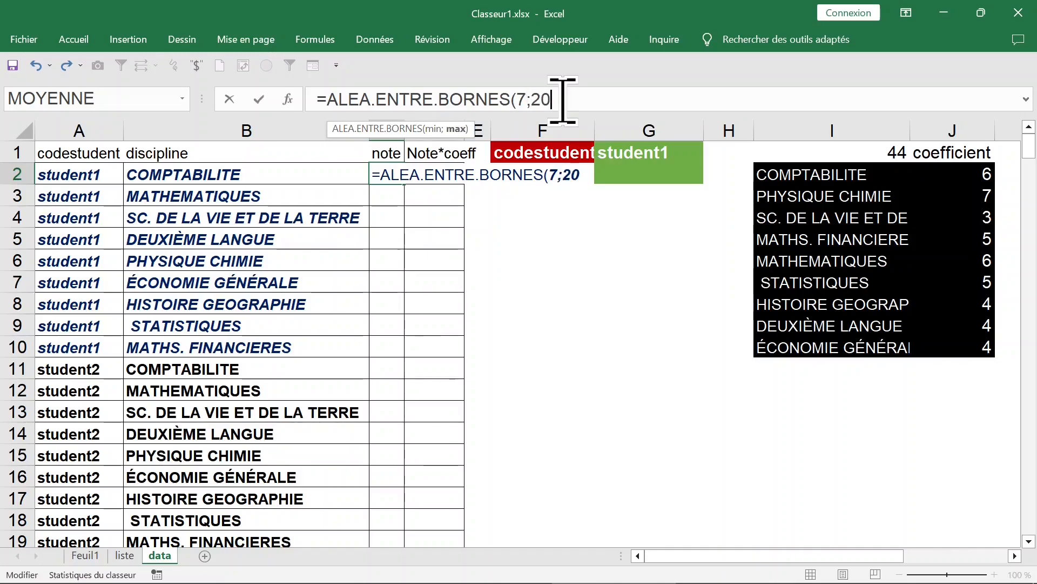
pyautogui.write(')')
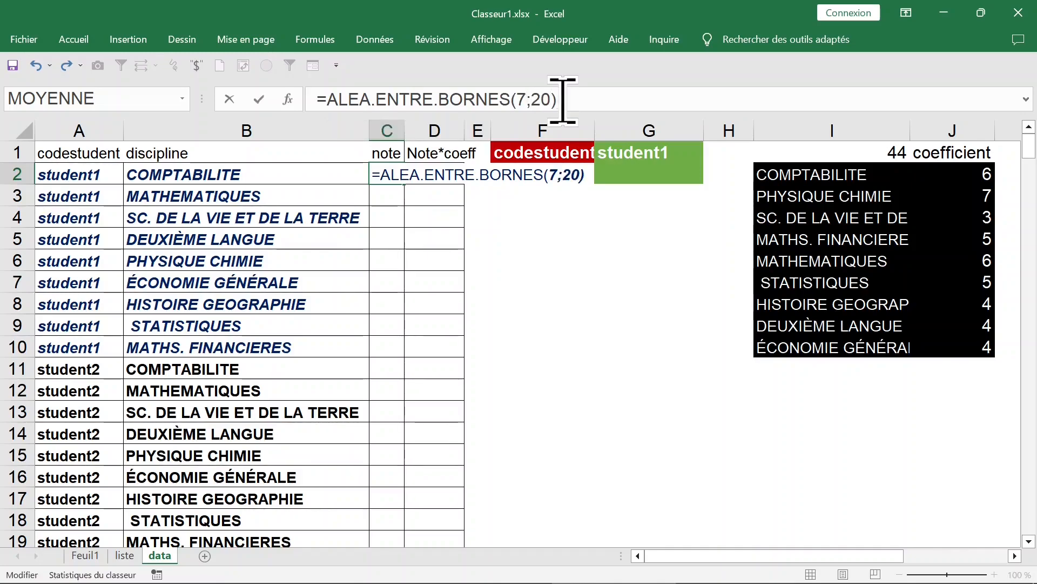
pyautogui.hotkey('ctrl', 'Return')
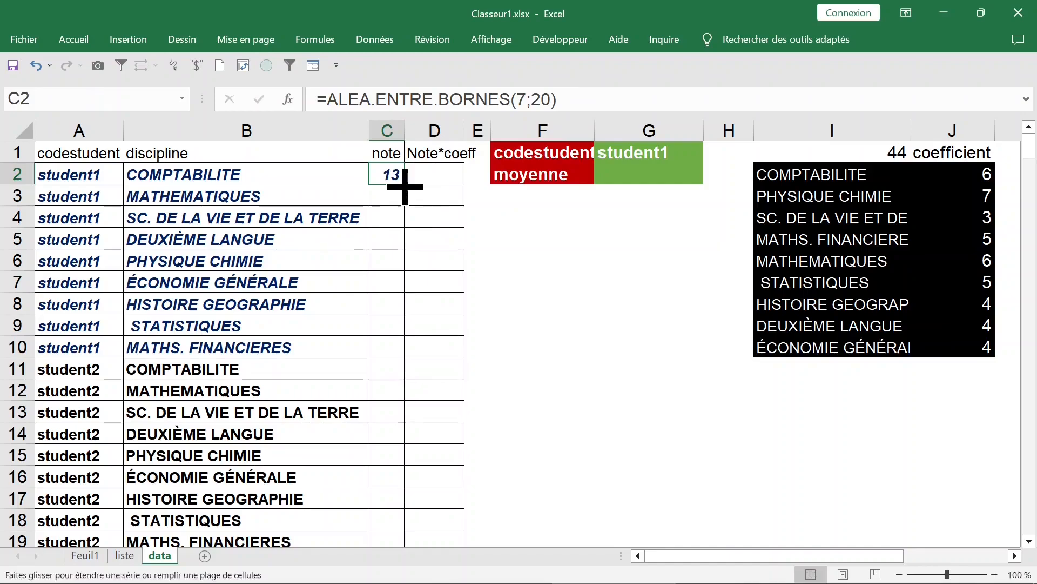
pyautogui.doubleClick(404, 185)
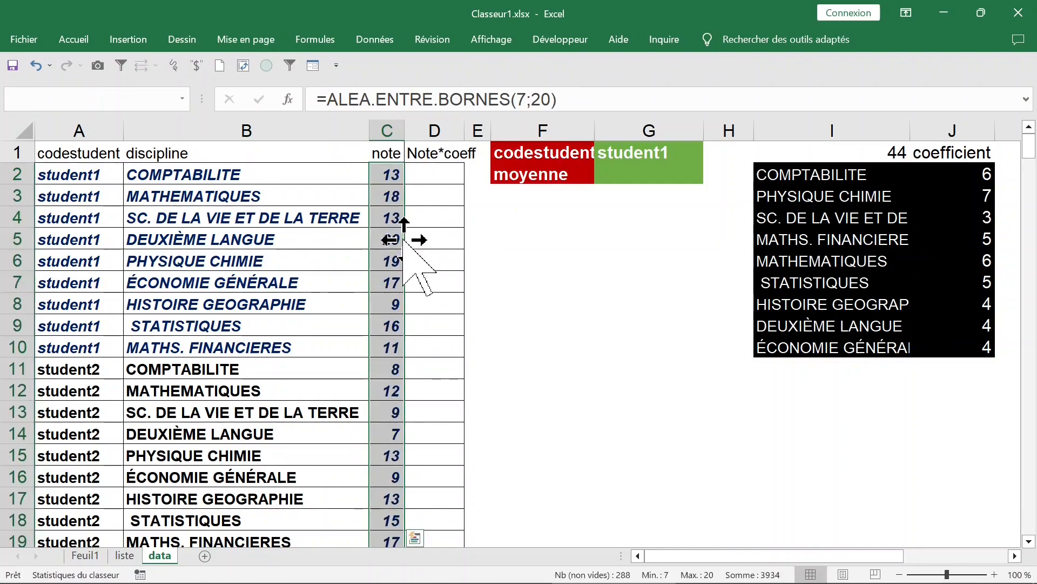
# Replace the random-number formulas in the note column with their values using paste special, and save the workbook.
pyautogui.rightClick(400, 241)
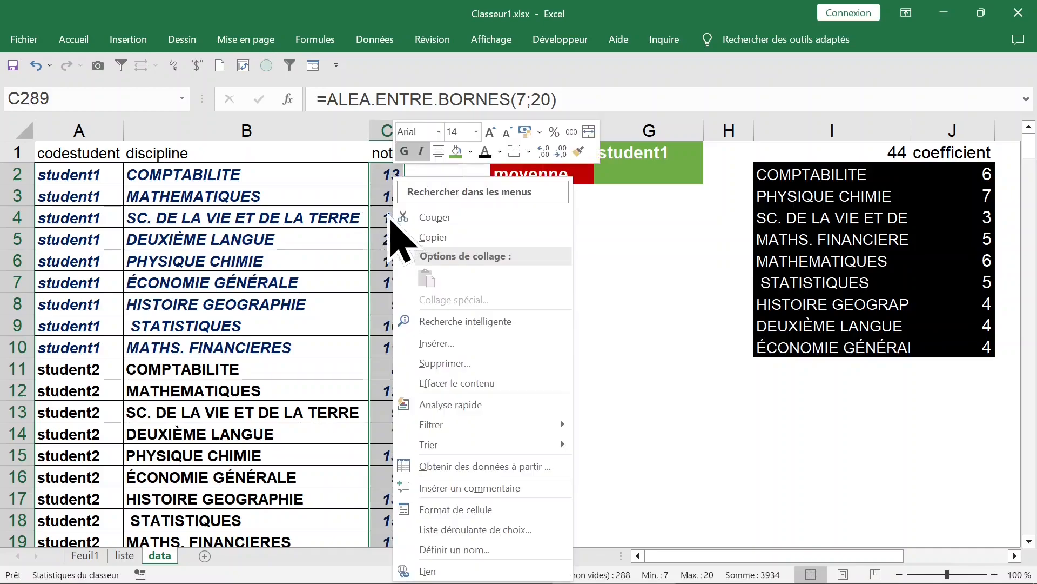
pyautogui.click(435, 237)
pyautogui.rightClick(398, 182)
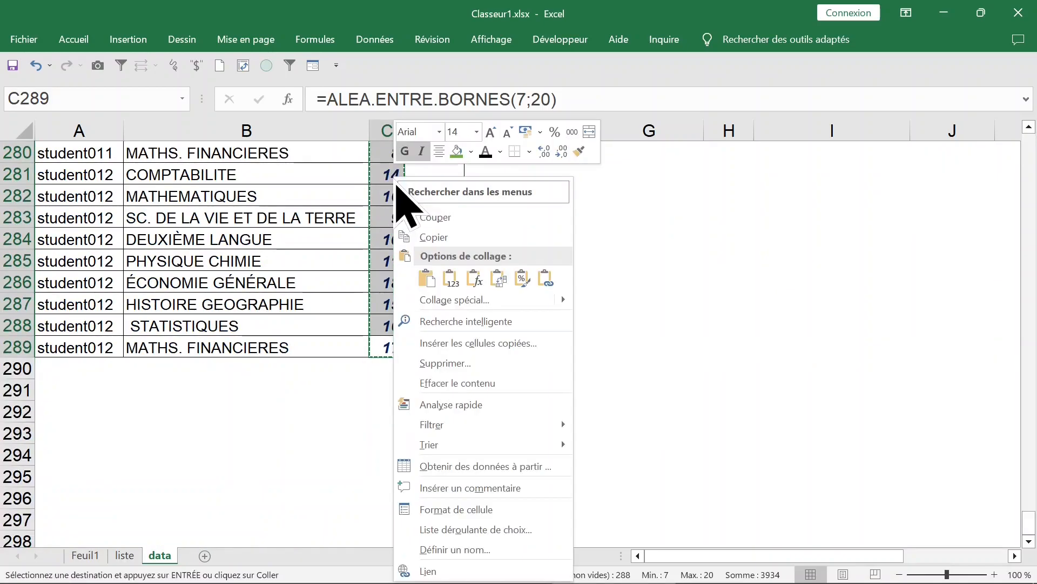
pyautogui.click(486, 302)
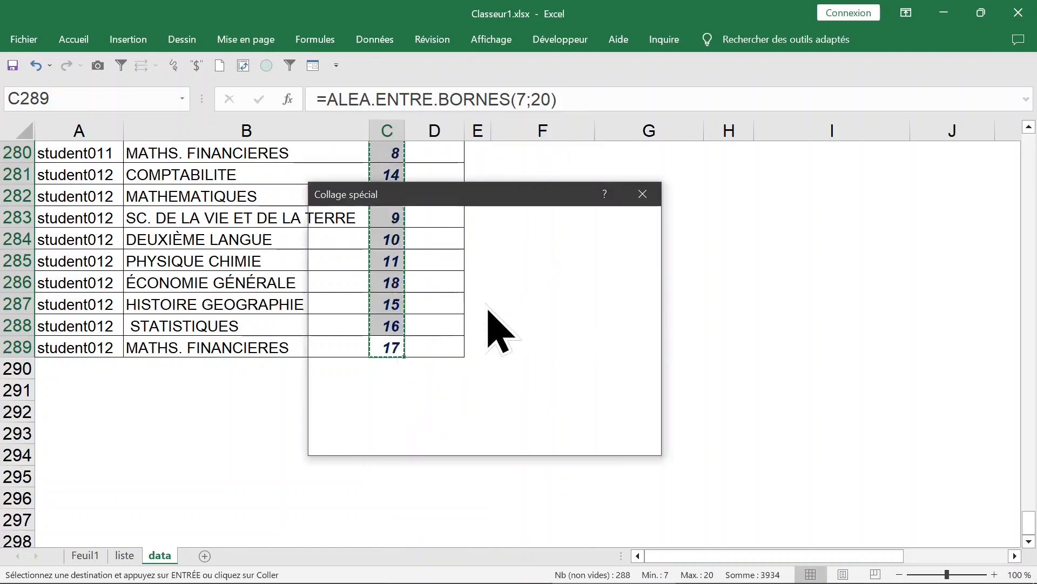
pyautogui.click(348, 270)
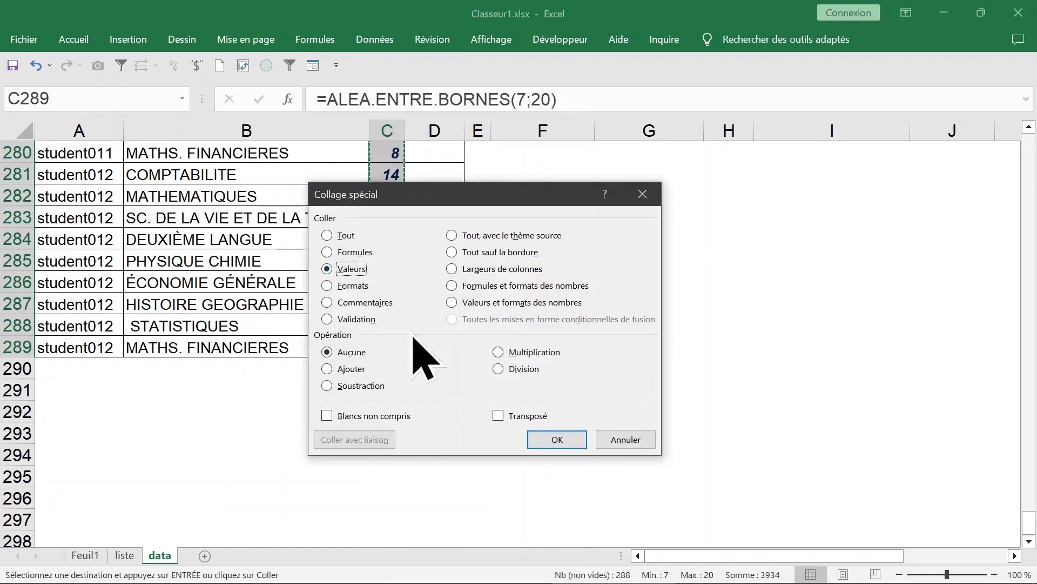
pyautogui.click(558, 440)
pyautogui.click(386, 238)
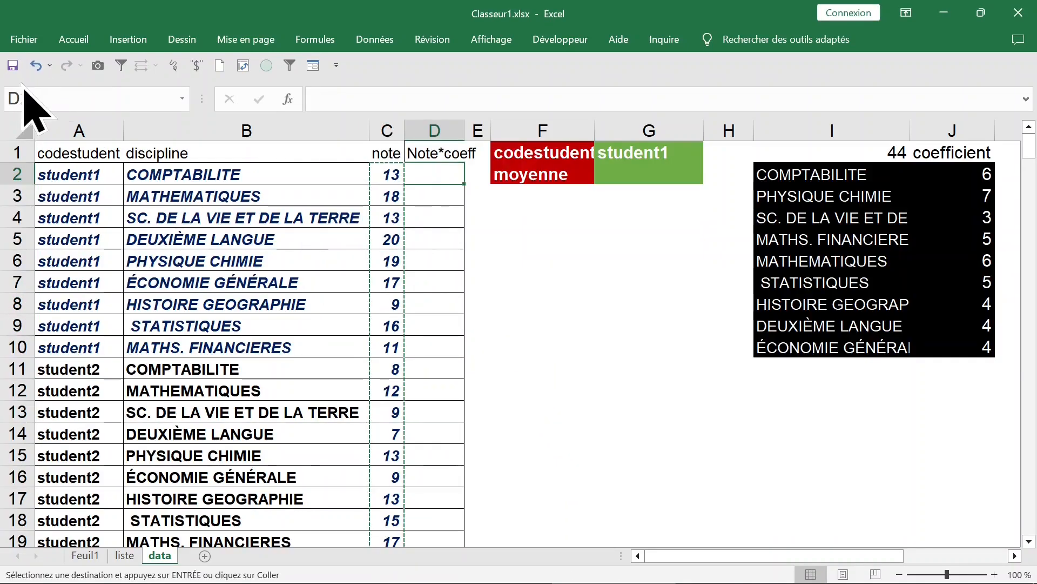
pyautogui.click(13, 66)
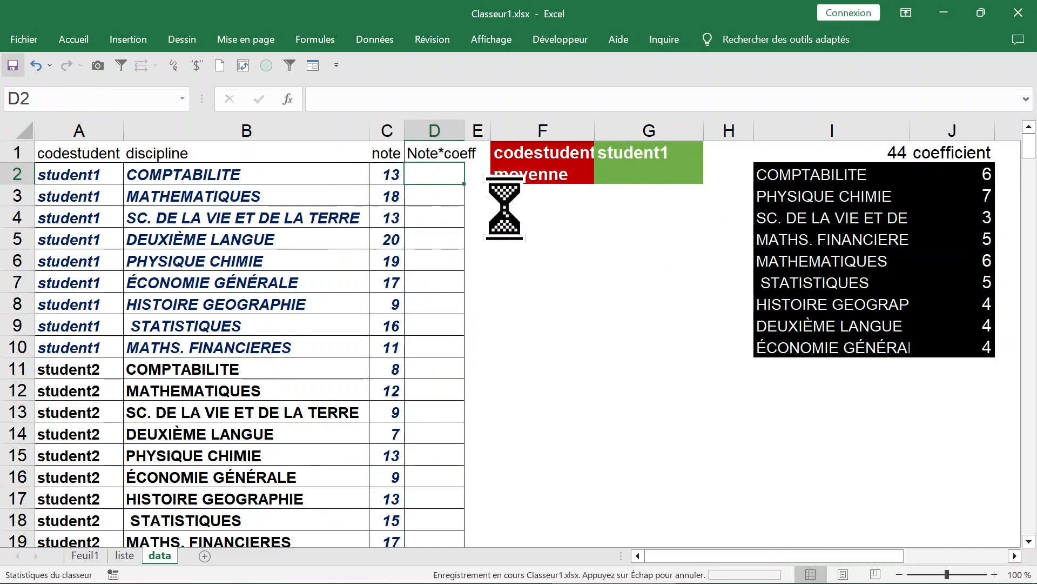
pyautogui.click(631, 177)
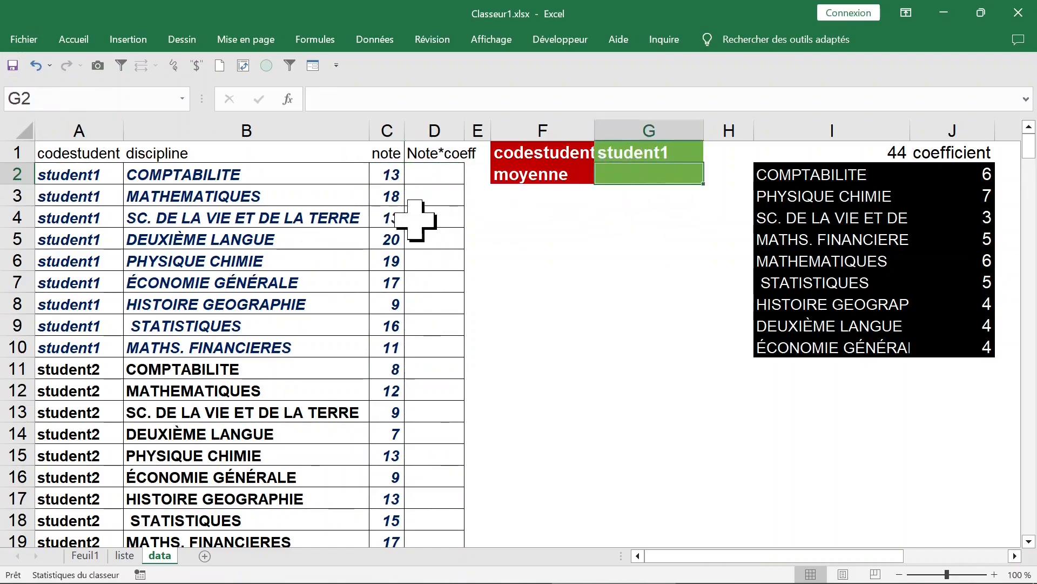
pyautogui.click(420, 176)
pyautogui.click(386, 172)
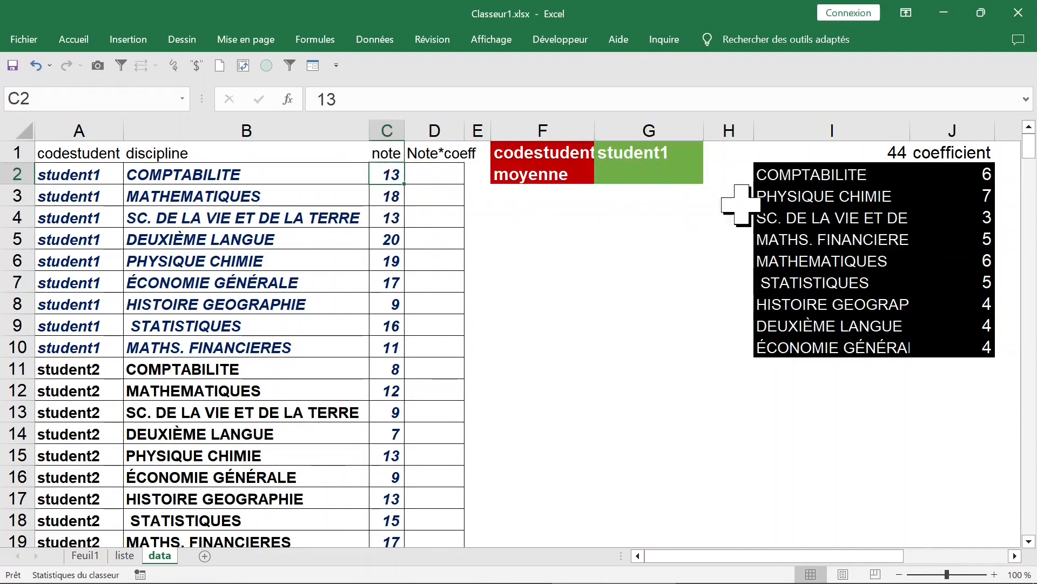
pyautogui.moveTo(973, 178); pyautogui.dragTo(963, 346)
# Start a RECHERCHEV formula in D2 with the discipline in B2 as the lookup value.
pyautogui.click(440, 175)
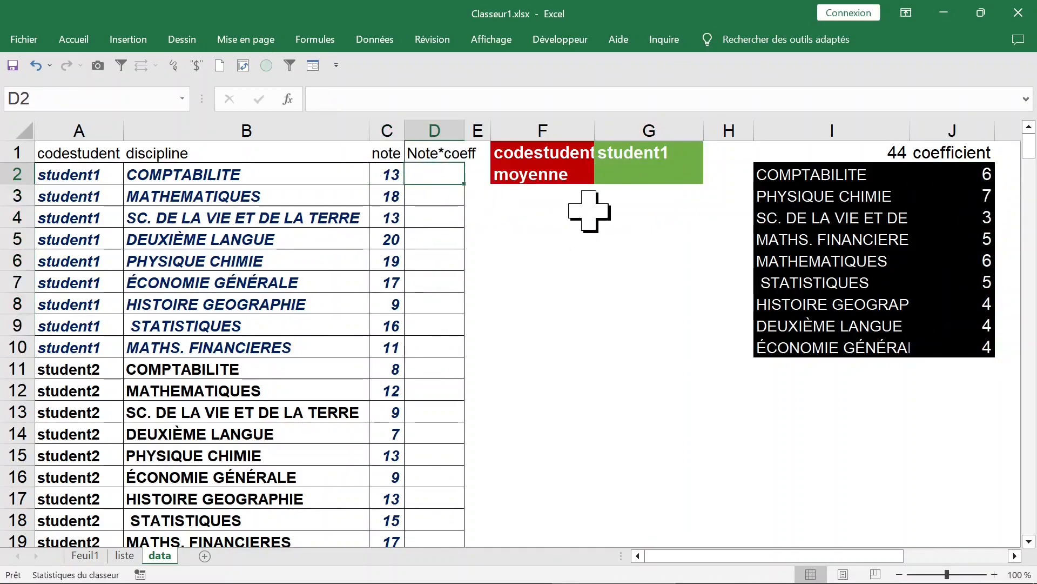
pyautogui.write('=')
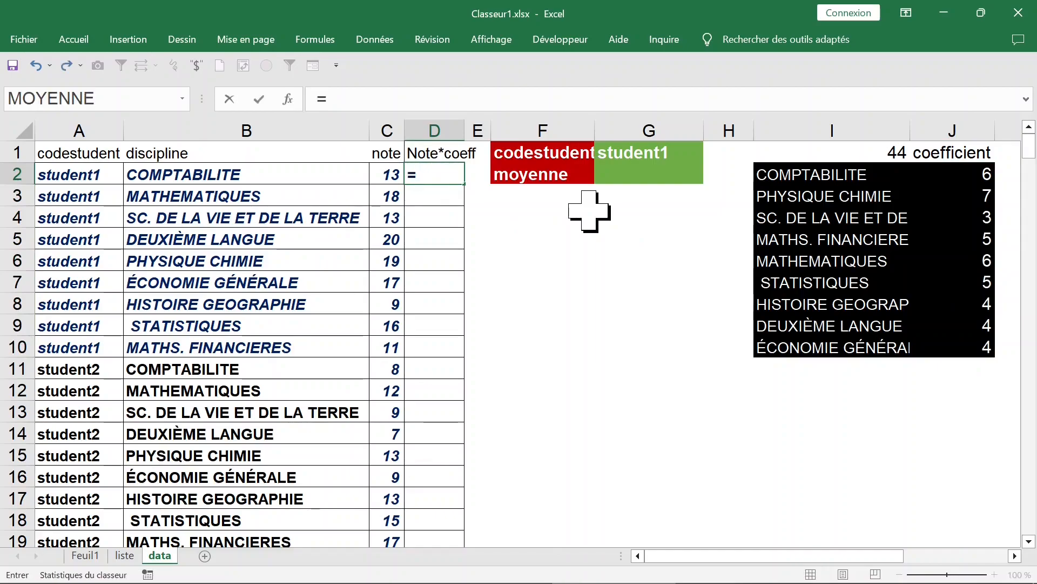
pyautogui.write('rec')
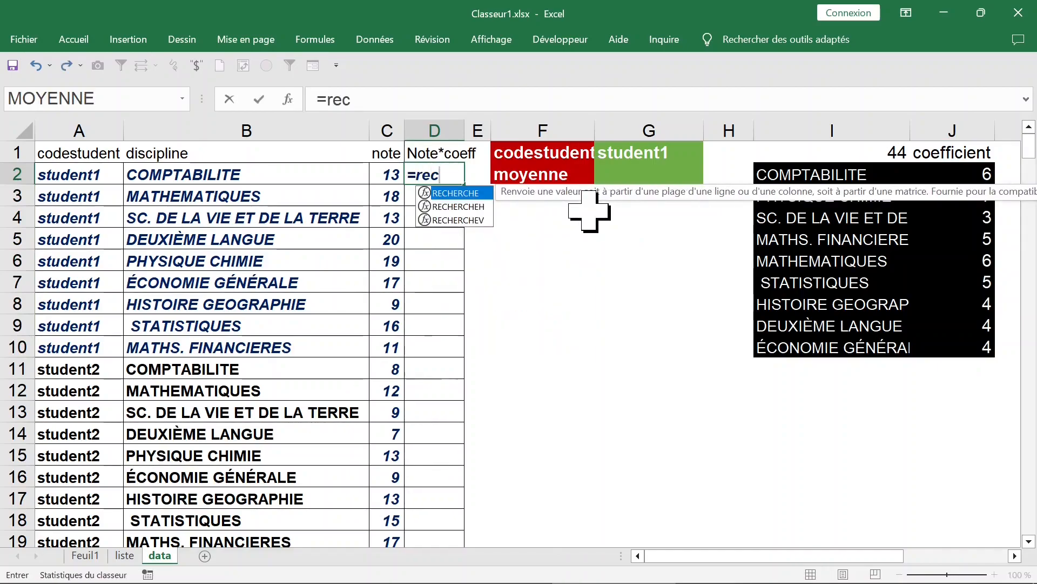
pyautogui.write('h')
pyautogui.click(475, 220)
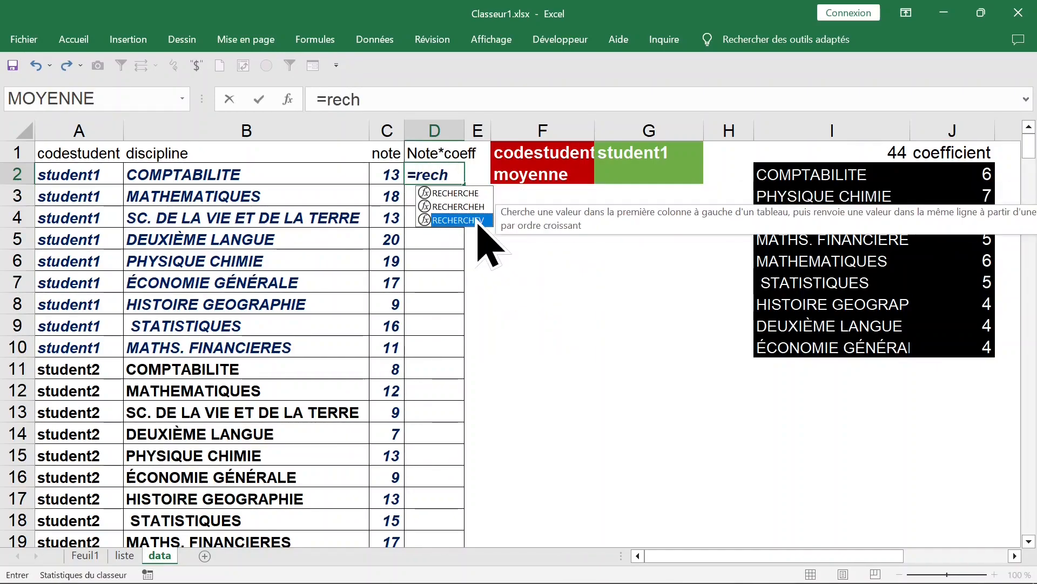
pyautogui.doubleClick(462, 219)
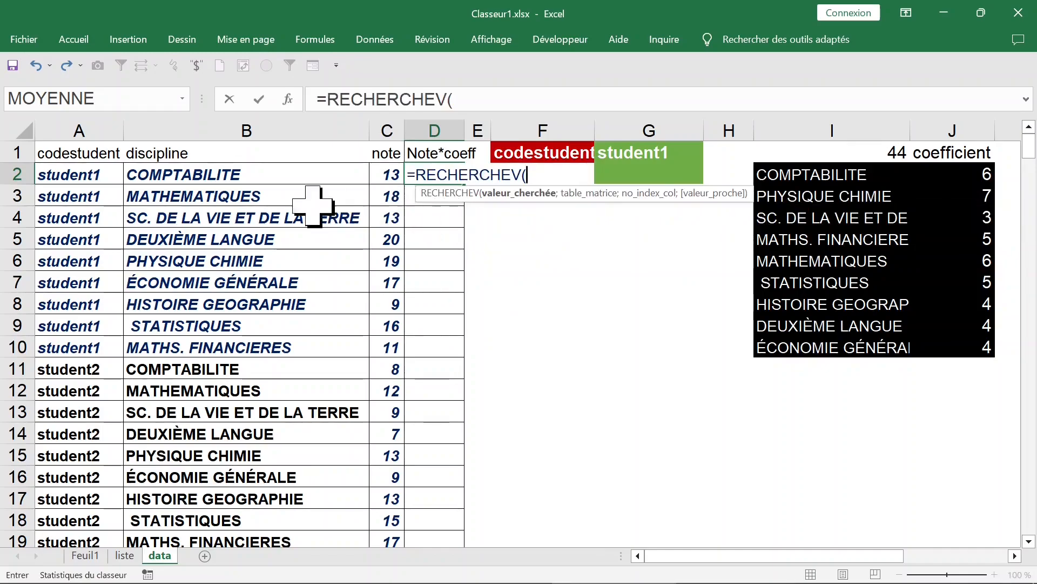
pyautogui.click(271, 178)
# Complete the lookup formula with table $I$2:$J$10, column index 2 and match type 0, and fill it down column D.
pyautogui.write(';')
pyautogui.moveTo(797, 174); pyautogui.dragTo(952, 348)
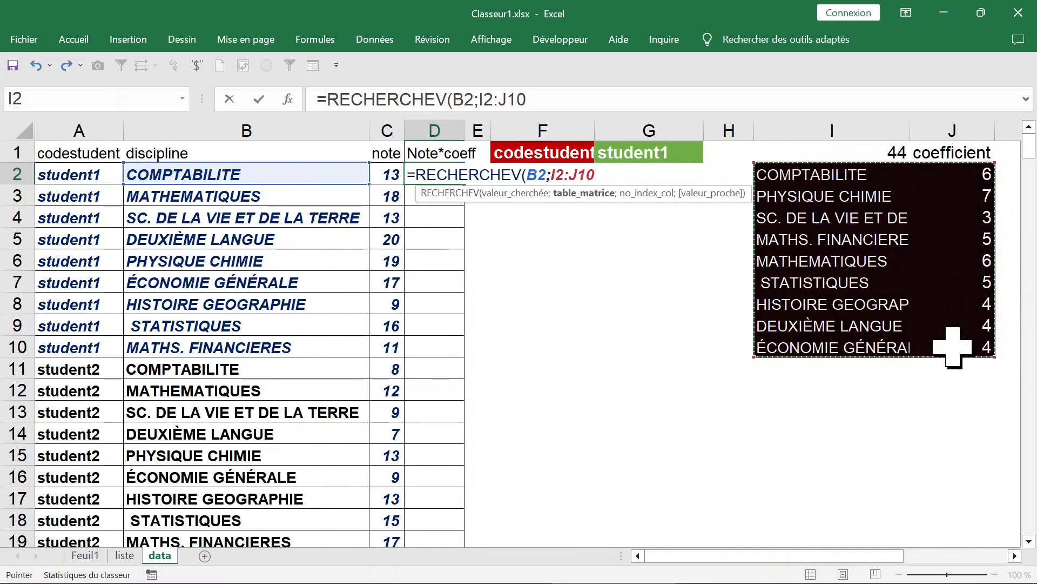
pyautogui.press('F4')
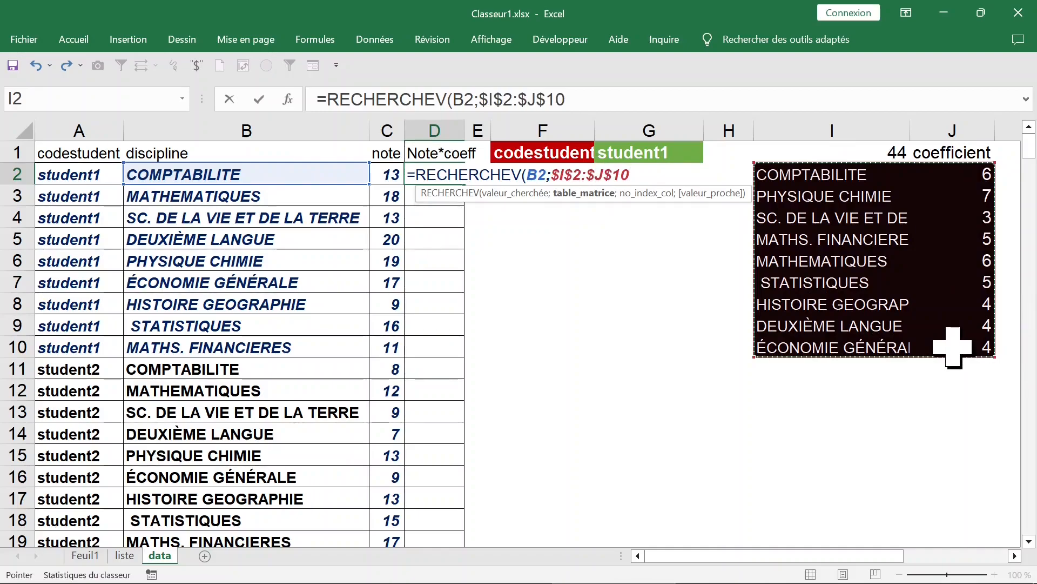
pyautogui.write(';')
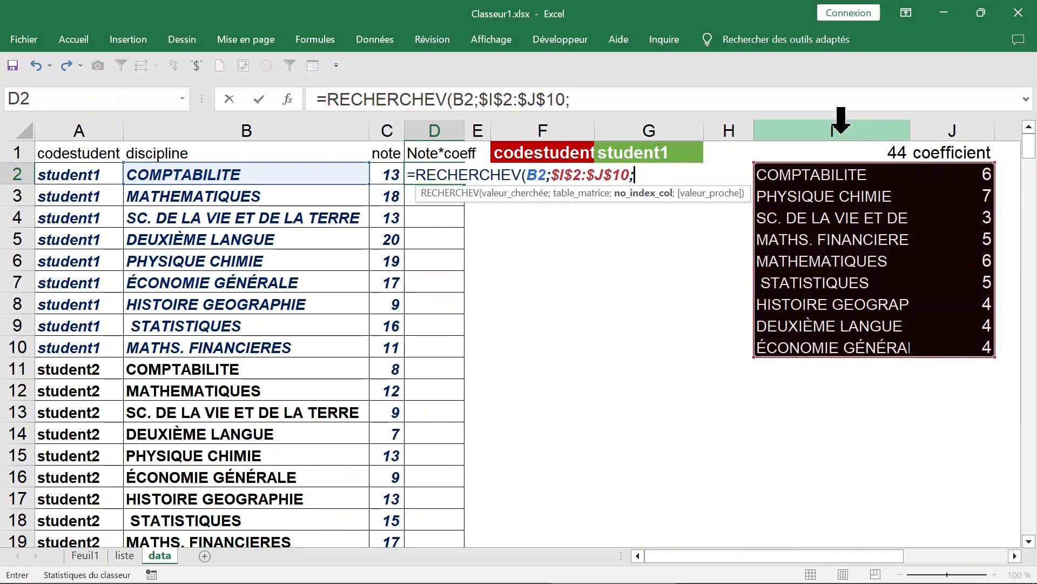
pyautogui.write('2;0')
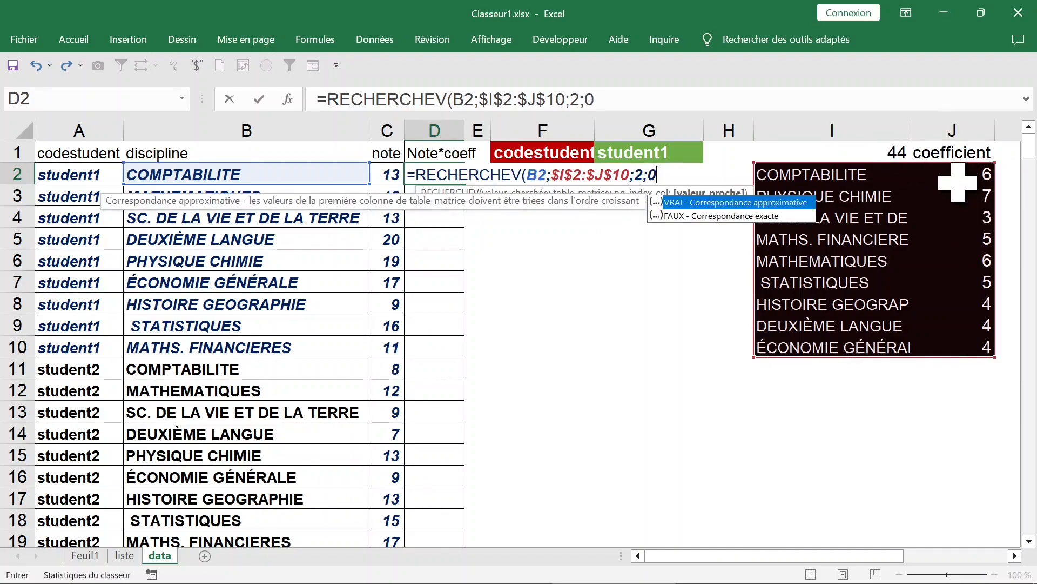
pyautogui.write(')')
pyautogui.hotkey('ctrl', 'Return')
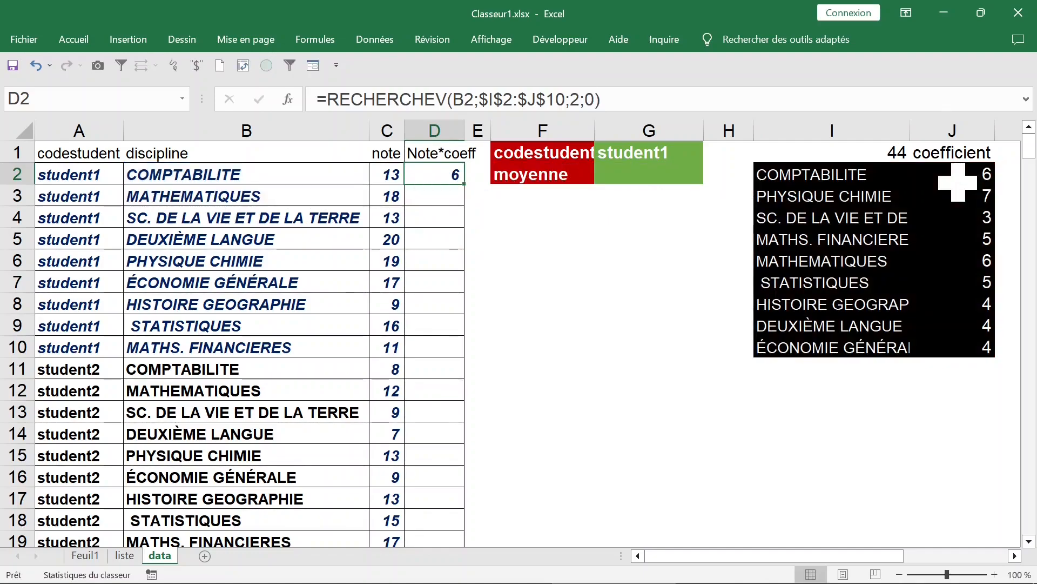
pyautogui.doubleClick(465, 184)
# Extend the D2 formula to =RECHERCHEV(B2;$I$2:$J$10;2;0)*C2 and fill it down the Note*coeff column.
pyautogui.click(213, 172)
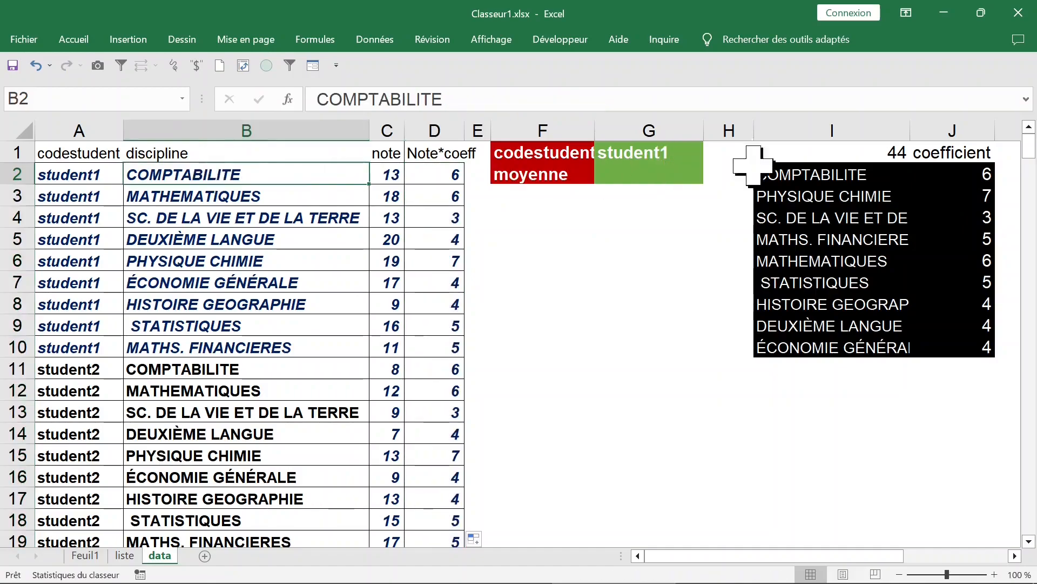
pyautogui.click(857, 174)
pyautogui.click(440, 176)
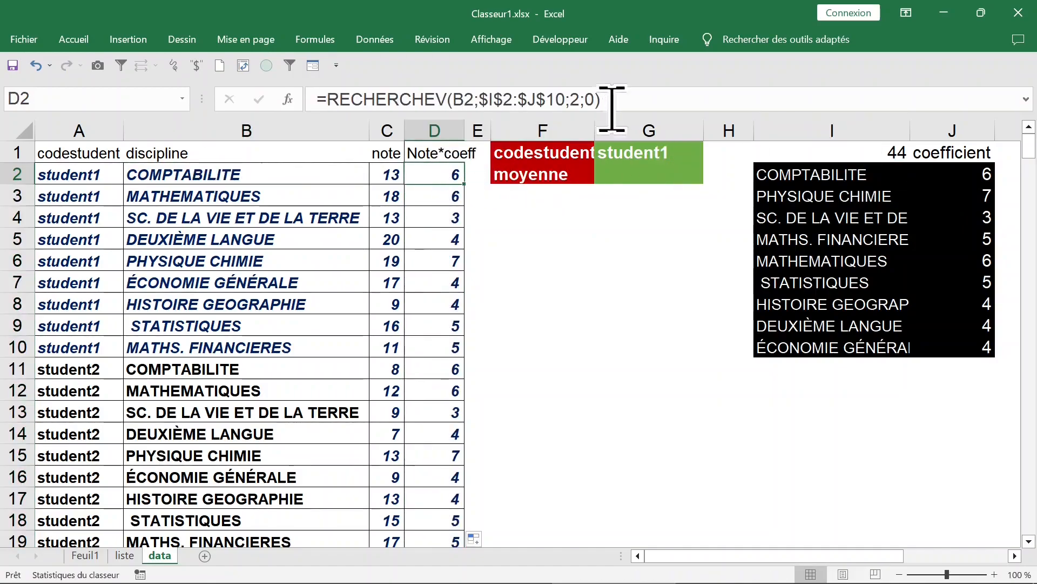
pyautogui.click(649, 100)
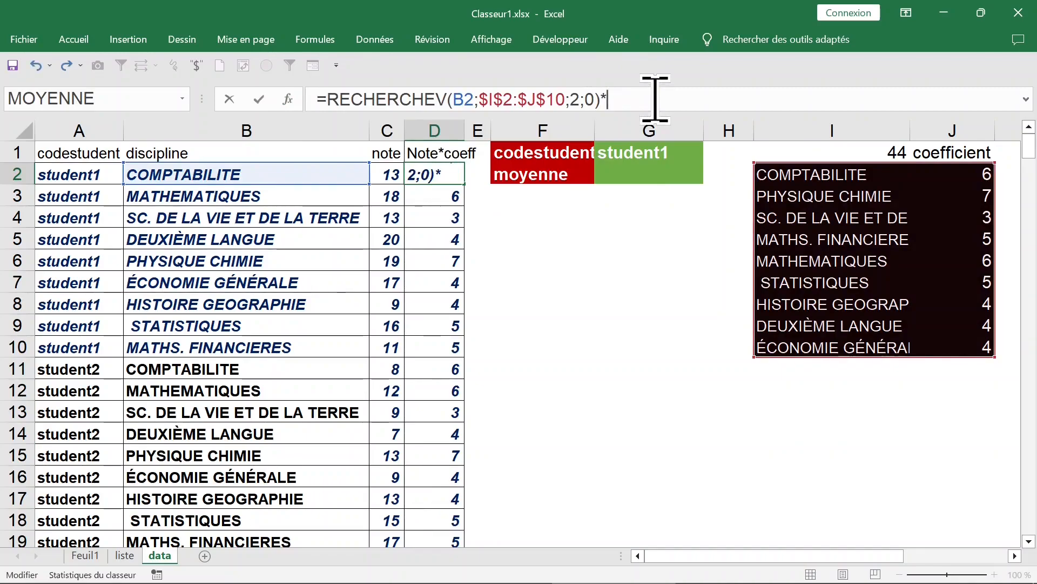
pyautogui.click(388, 174)
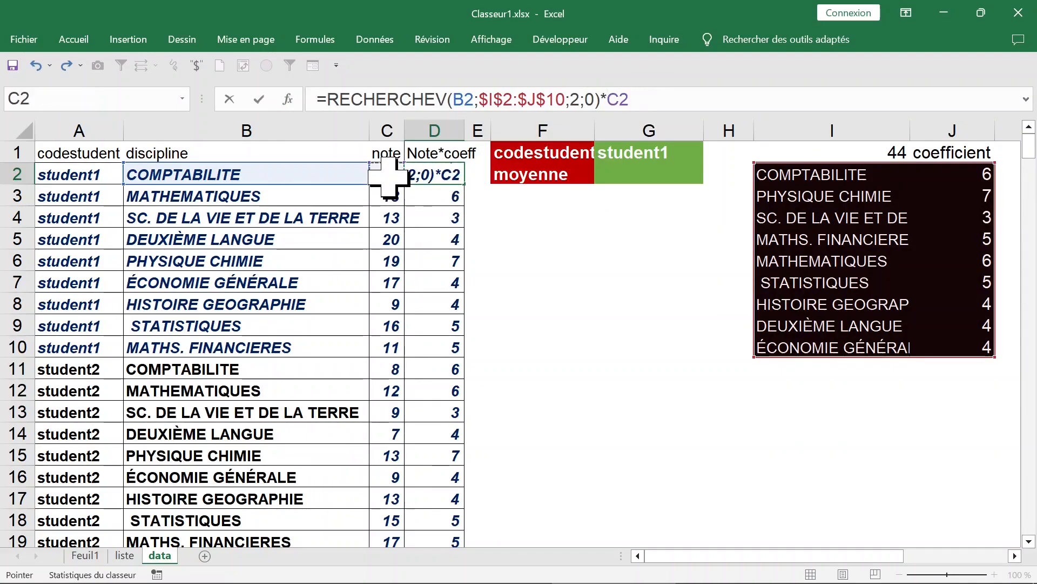
pyautogui.hotkey('ctrl', 'Return')
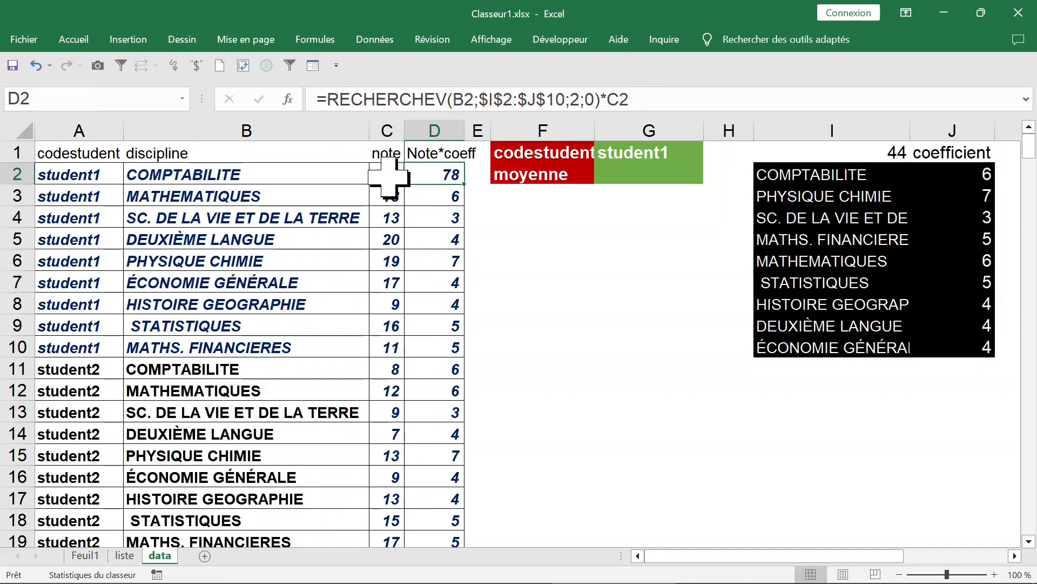
pyautogui.doubleClick(464, 184)
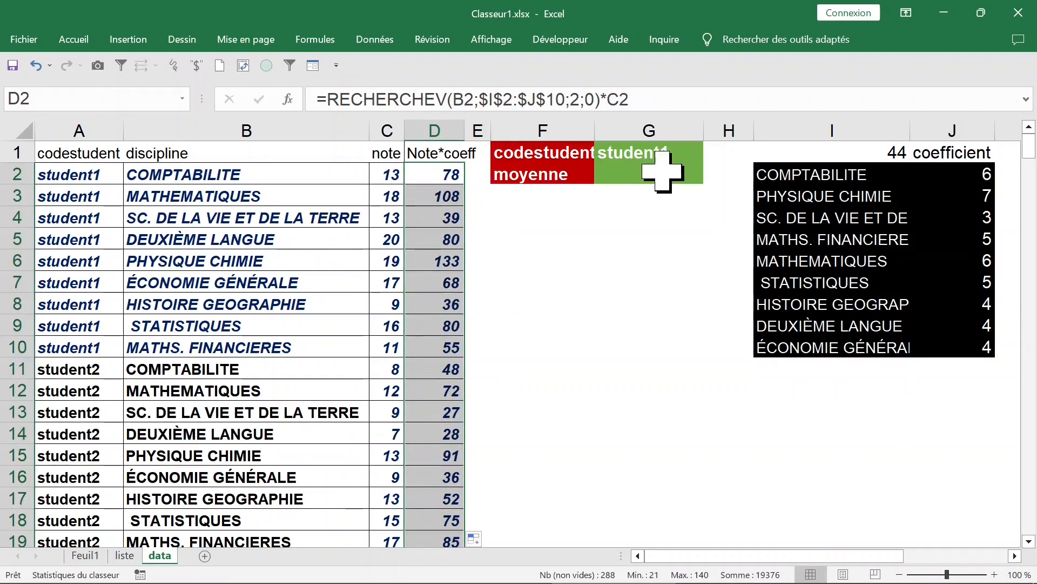
pyautogui.click(645, 152)
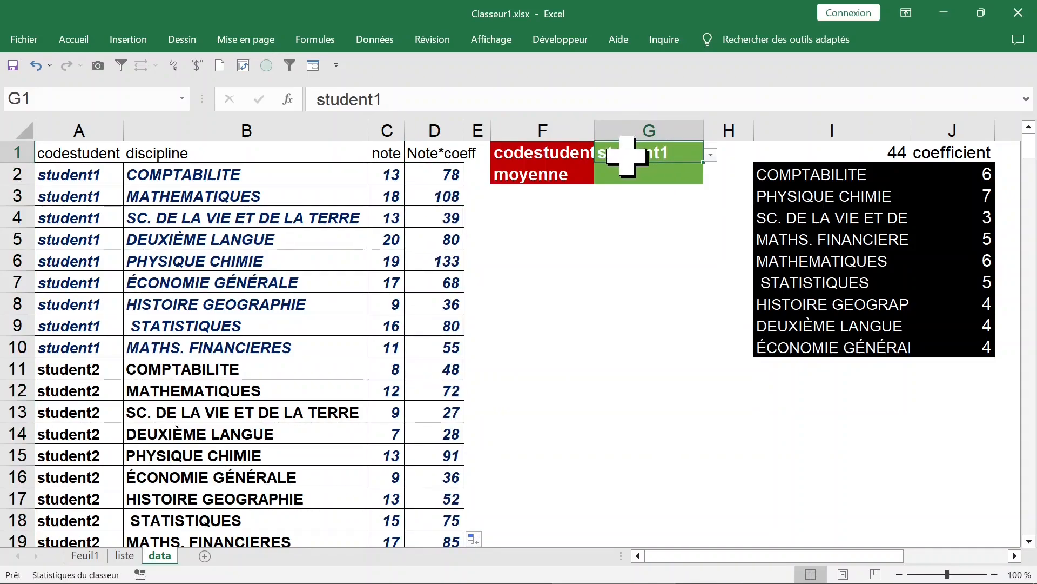
# Start a SOMME.SI formula in G2 with the absolute student code range $A$2:$A$289.
pyautogui.moveTo(81, 176); pyautogui.dragTo(424, 357)
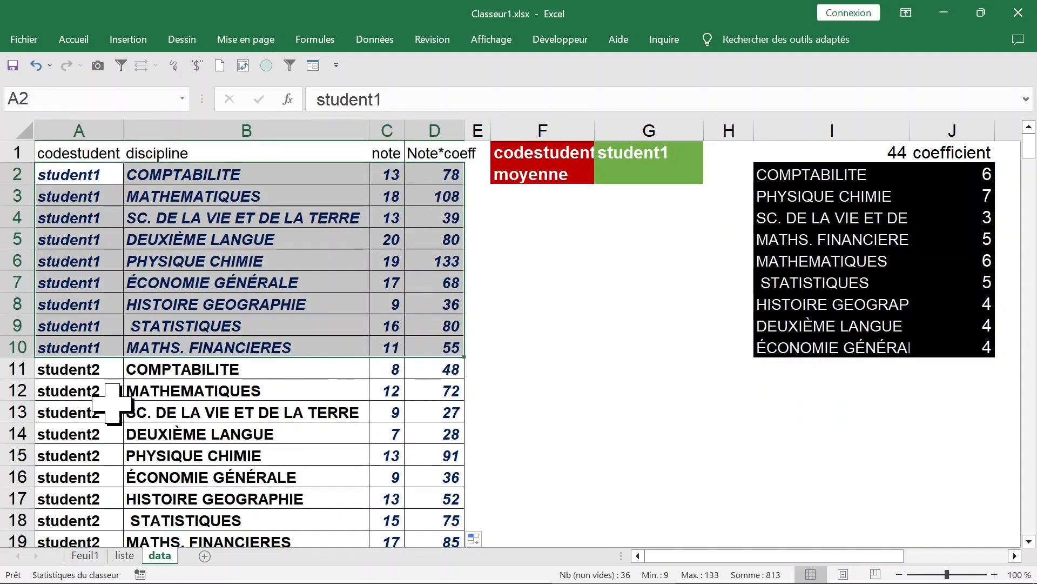
pyautogui.click(624, 174)
pyautogui.write('=somme')
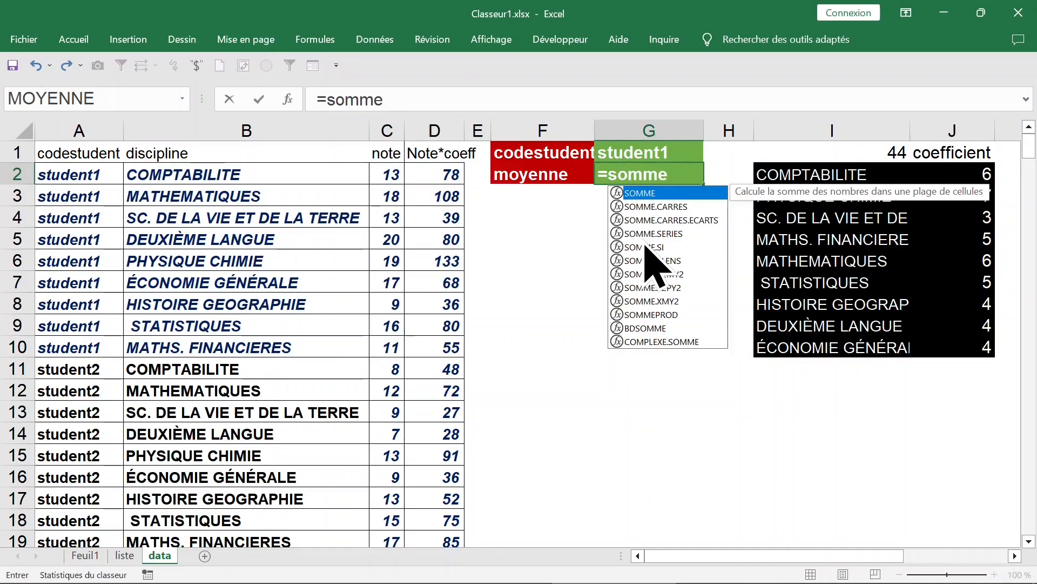
pyautogui.doubleClick(646, 247)
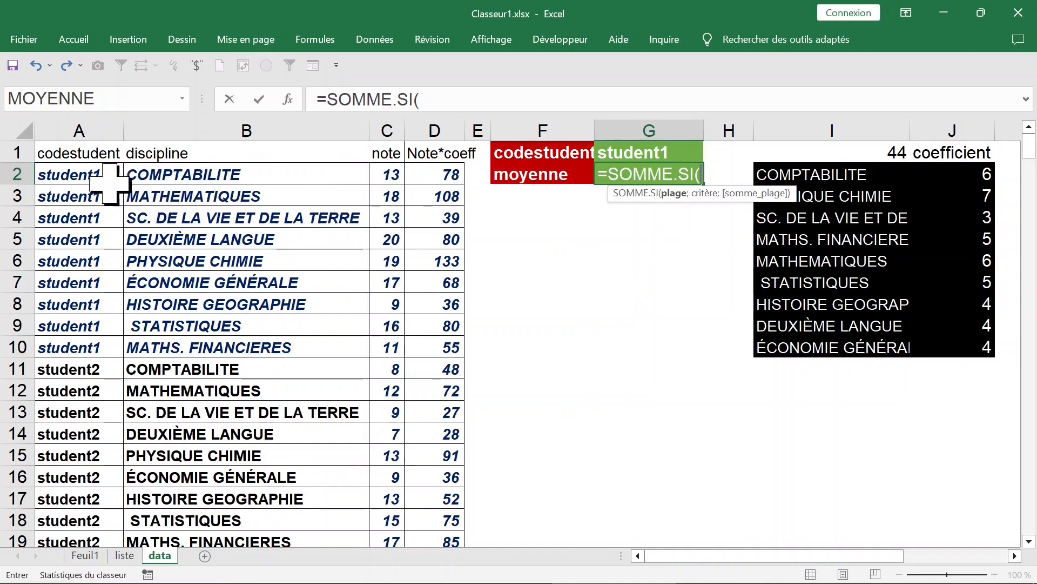
pyautogui.click(82, 178)
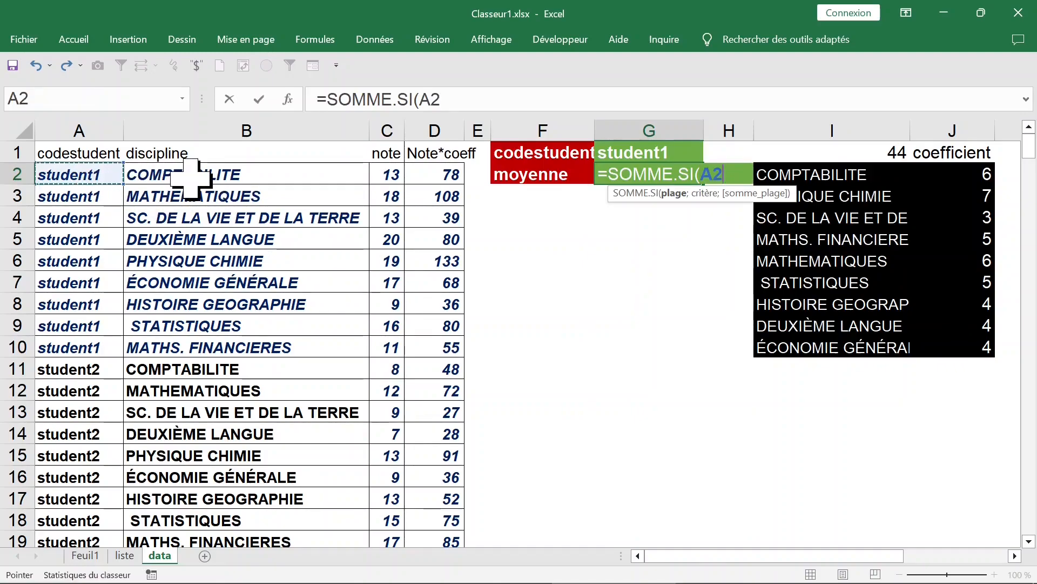
pyautogui.hotkey('ctrl', 'shift', 'Down')
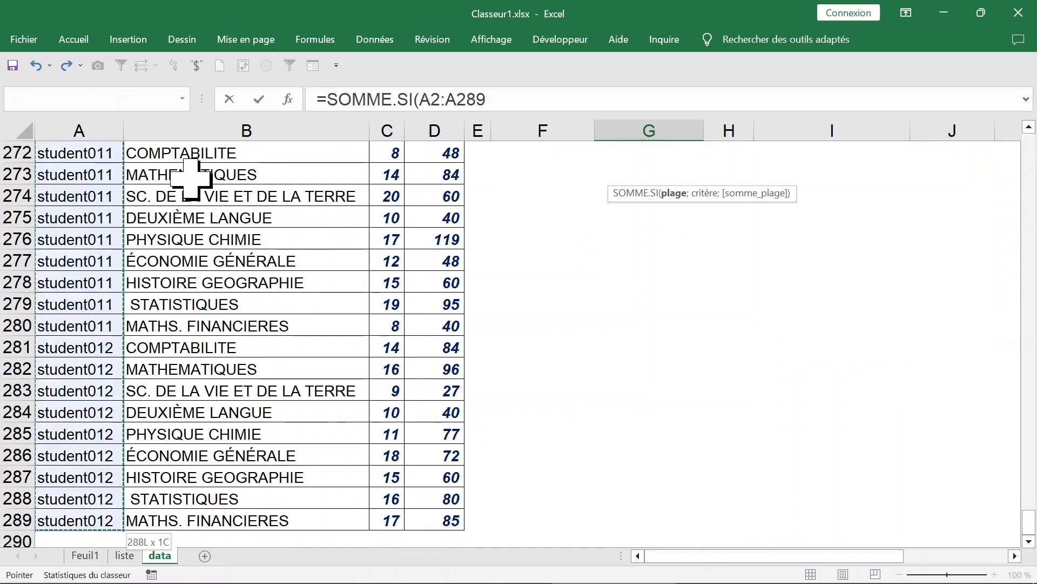
pyautogui.press('F4')
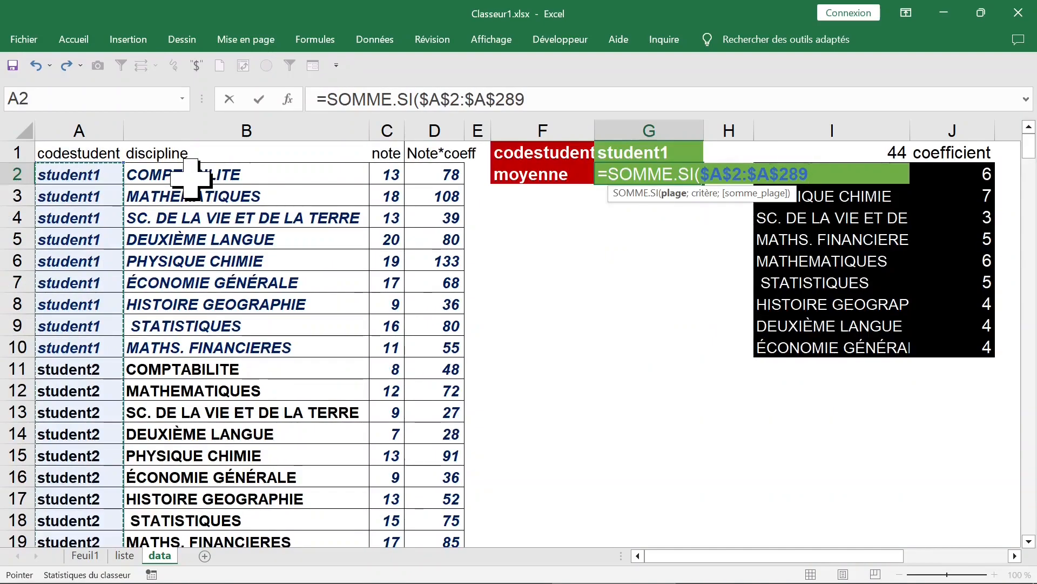
# Complete the SOMME.SI formula in G2 with G1 as the criterion and D2:D289 as the sum range.
pyautogui.write(';')
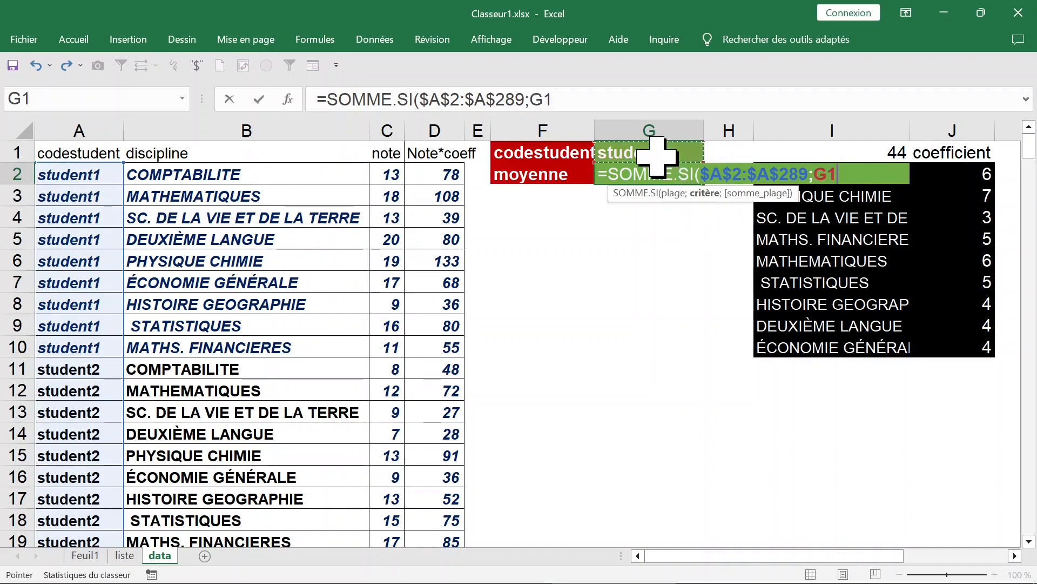
pyautogui.write(';')
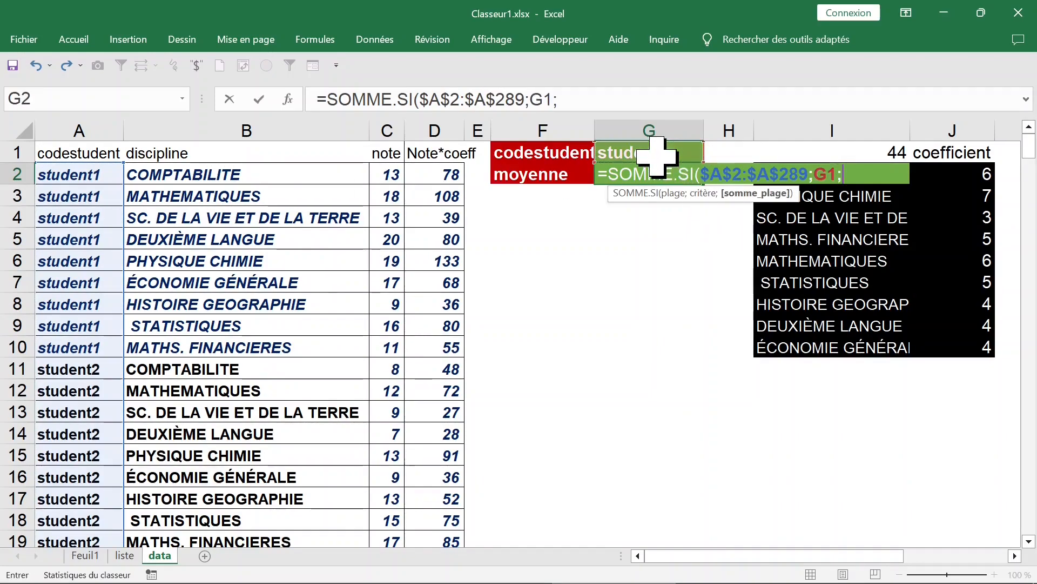
pyautogui.click(442, 173)
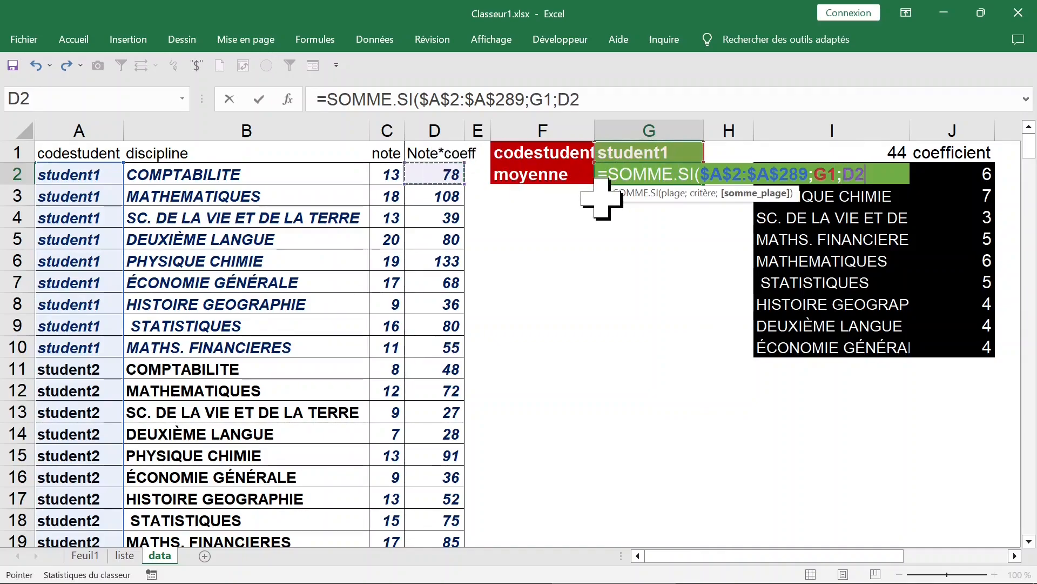
pyautogui.hotkey('ctrl', 'shift', 'Down')
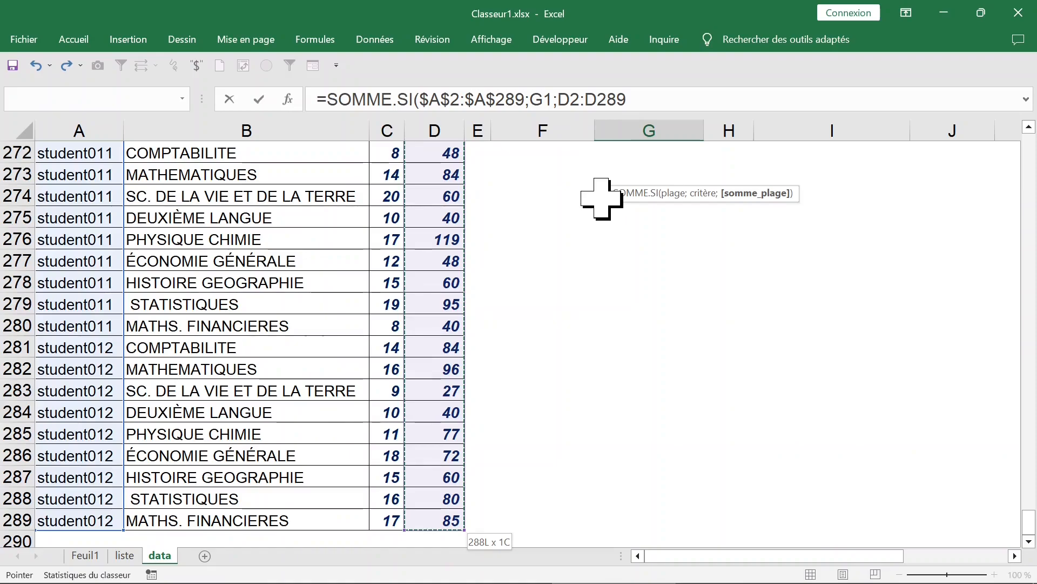
pyautogui.press('Return')
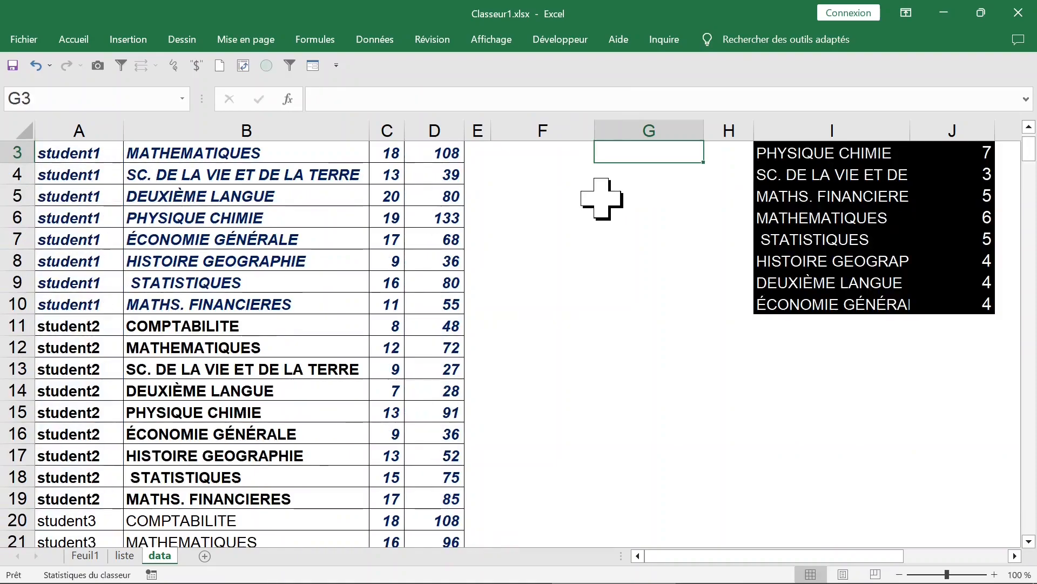
# Extend the G2 formula by dividing it by the coefficient total SOMME(J2:J10).
pyautogui.scroll(1, 602, 199)
pyautogui.click(673, 174)
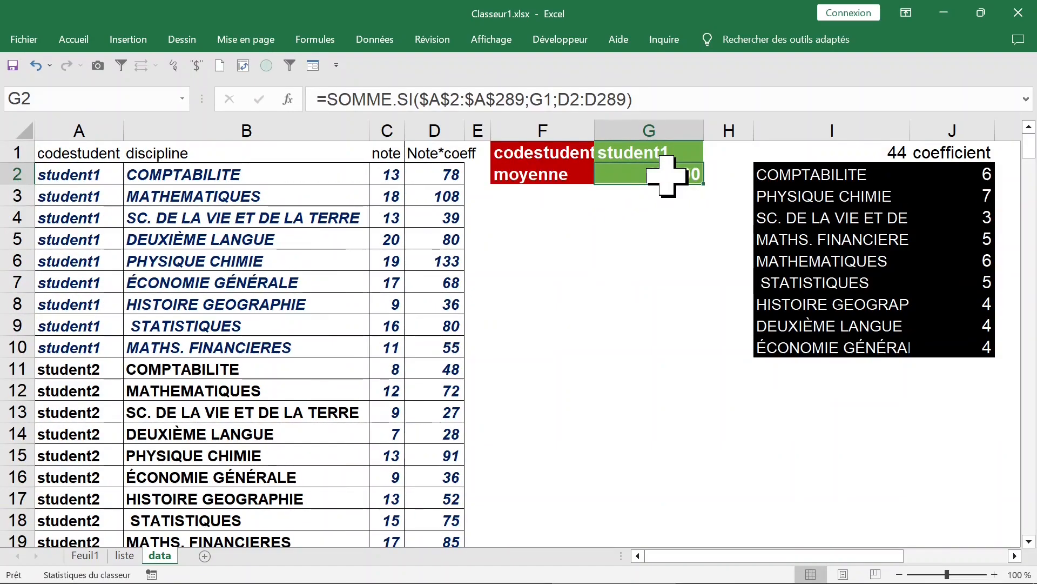
pyautogui.click(680, 99)
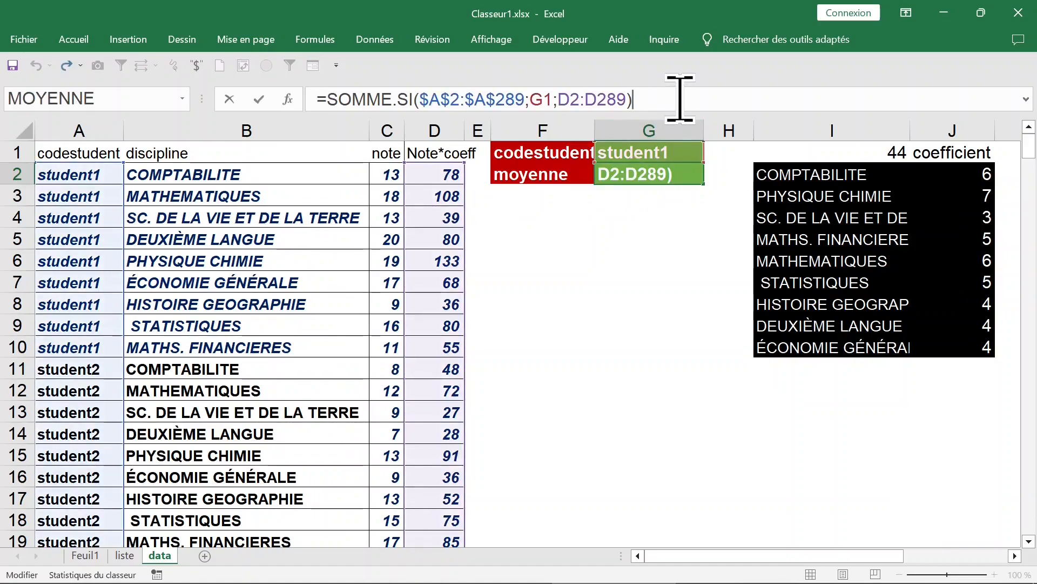
pyautogui.write('/somme(')
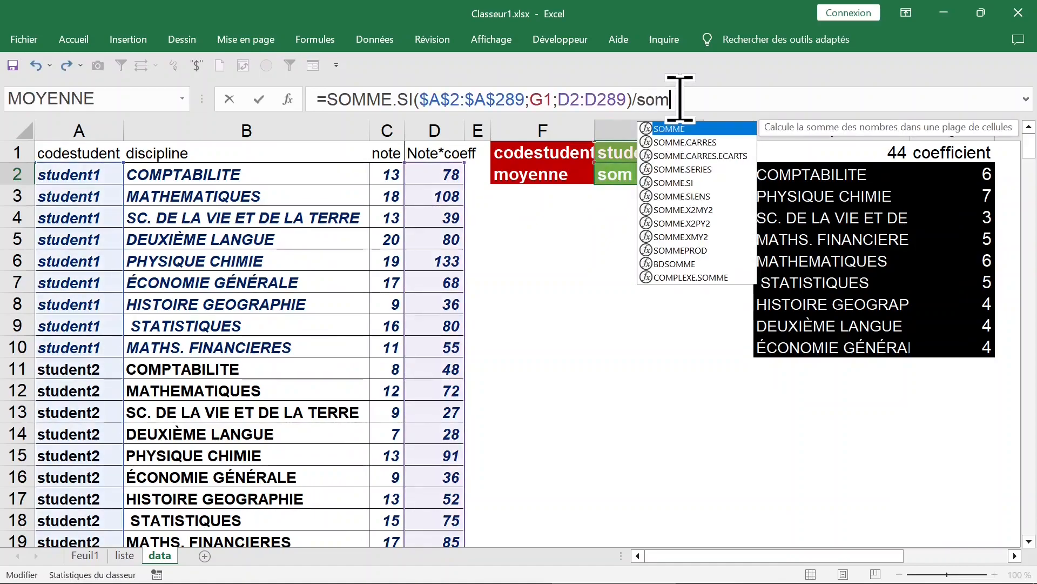
pyautogui.moveTo(964, 178); pyautogui.dragTo(965, 352)
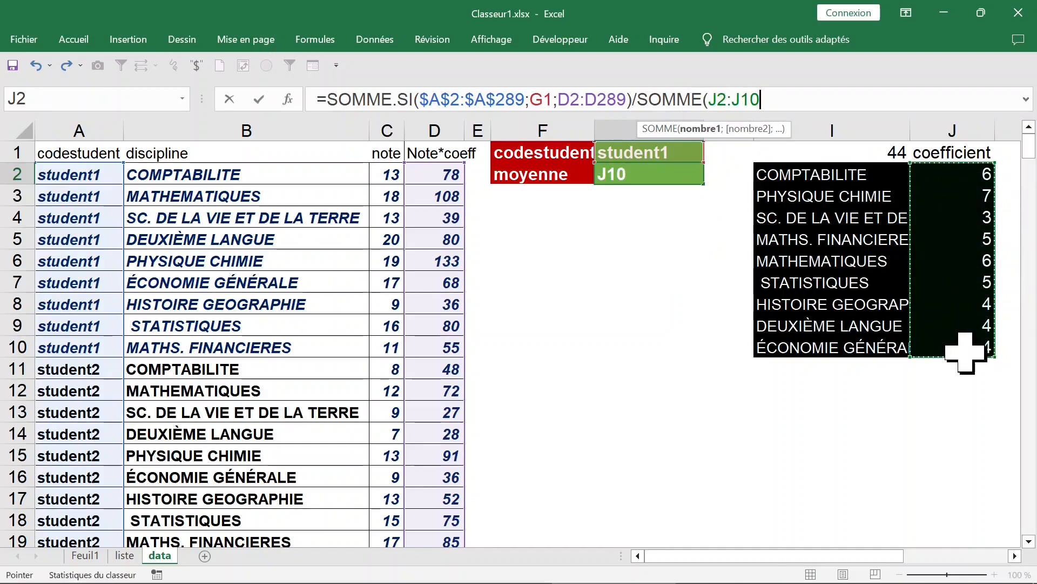
pyautogui.moveTo(965, 352); pyautogui.dragTo(965, 352)
pyautogui.write(')')
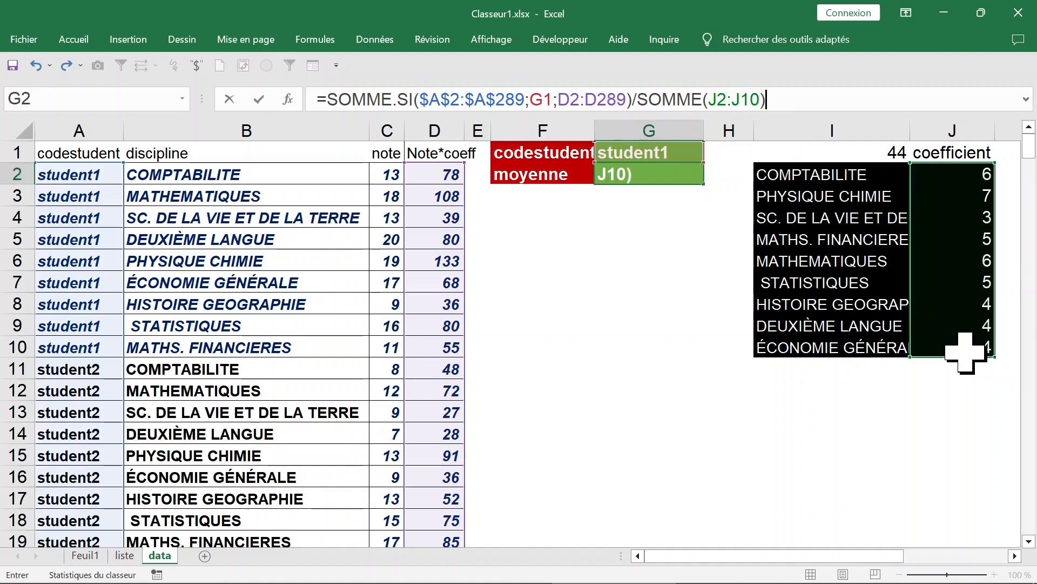
pyautogui.press('Return')
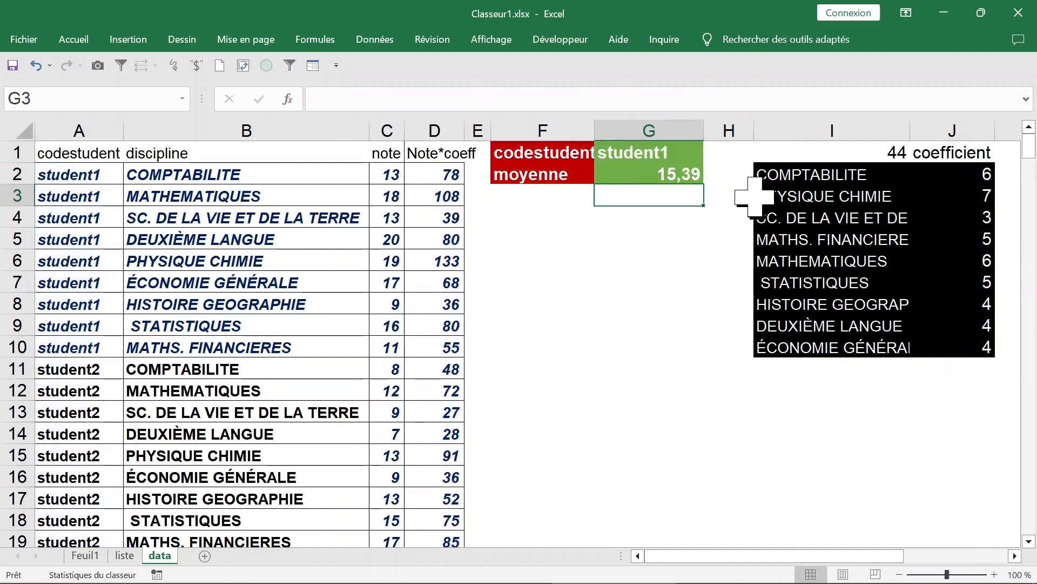
# Choose student8 as the student code in G1 to test the average.
pyautogui.click(658, 150)
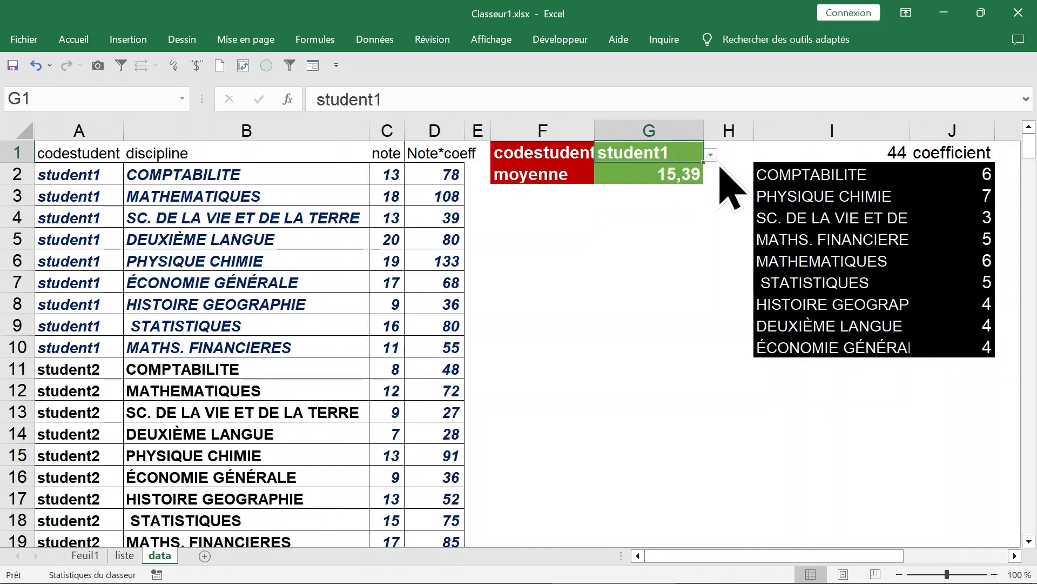
pyautogui.click(710, 155)
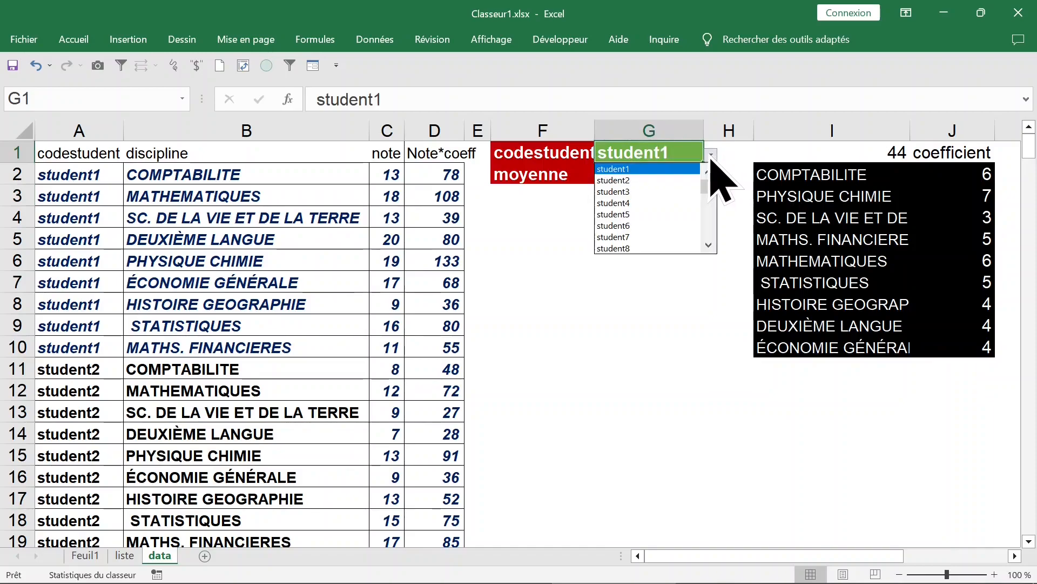
pyautogui.click(639, 237)
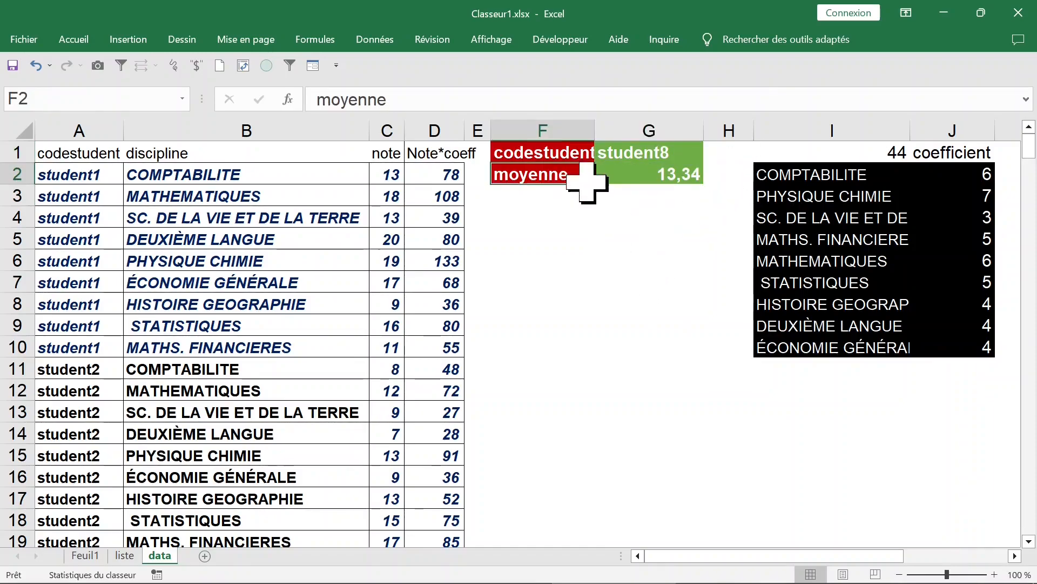
# Fill the moyenne label in F2 and the average formula in G2 down to row 7.
pyautogui.moveTo(596, 185); pyautogui.dragTo(595, 291)
pyautogui.click(669, 179)
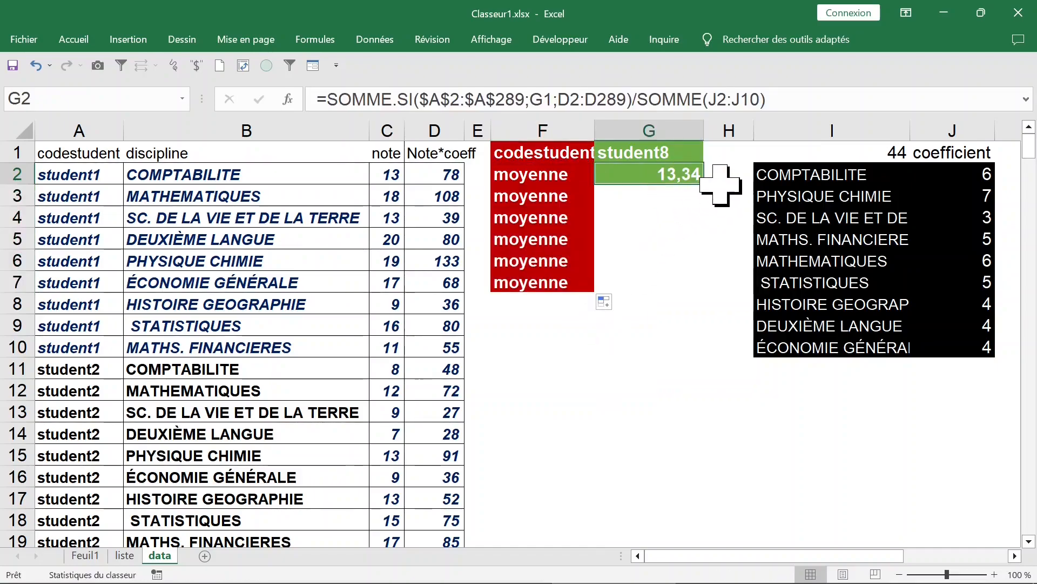
pyautogui.moveTo(704, 185); pyautogui.dragTo(703, 294)
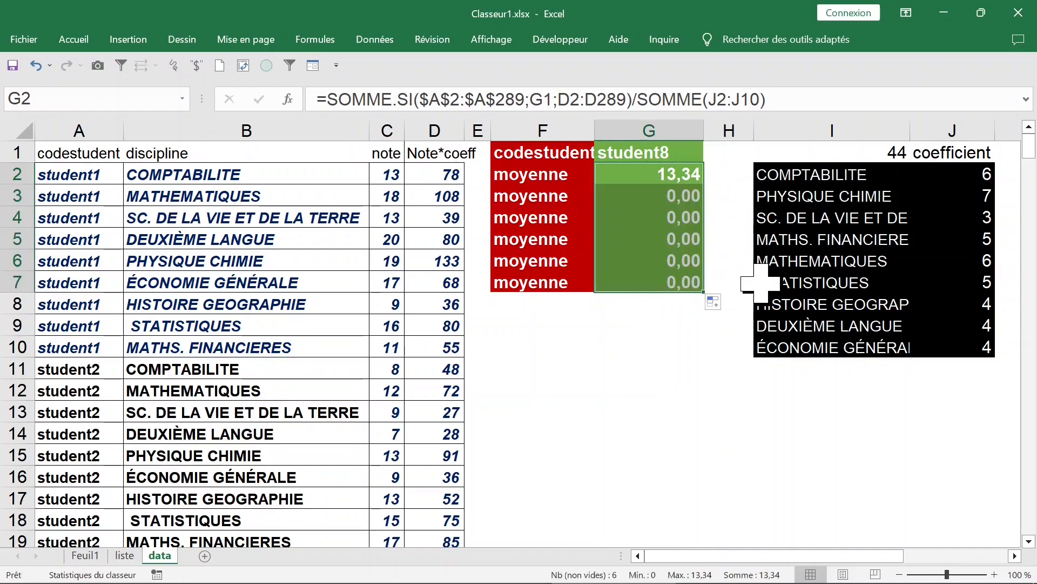
# Set the student code in G1 to student1 and inspect the copied average formulas in column G.
pyautogui.click(681, 154)
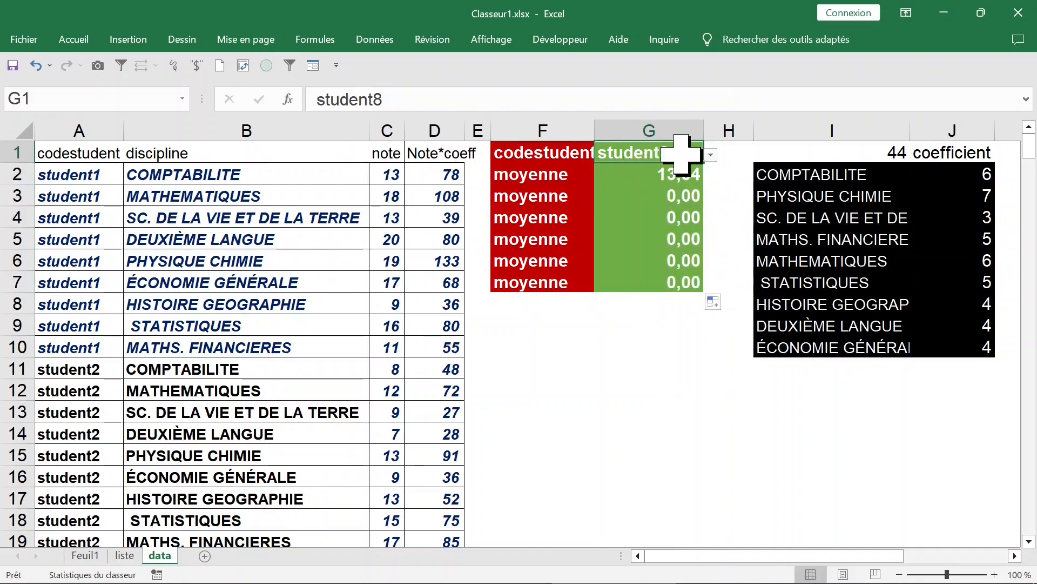
pyautogui.click(711, 155)
pyautogui.moveTo(708, 196); pyautogui.dragTo(710, 175)
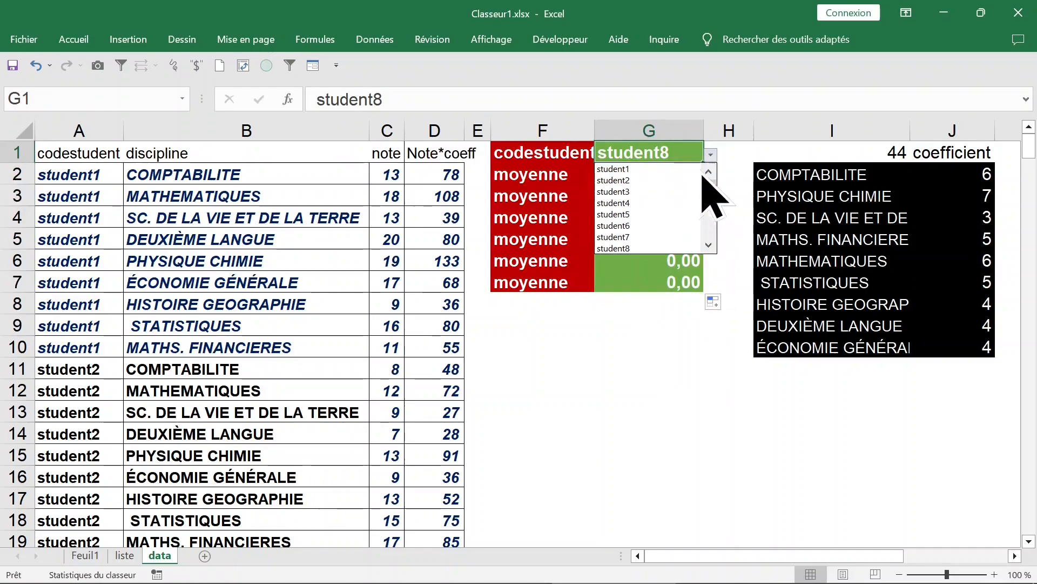
pyautogui.click(632, 168)
pyautogui.click(677, 236)
pyautogui.click(675, 201)
pyautogui.click(674, 233)
# Make the references in the G2 average formula absolute as $D$2:$D$289 and $J$2:$J$10.
pyautogui.click(673, 180)
pyautogui.moveTo(557, 93); pyautogui.dragTo(626, 93)
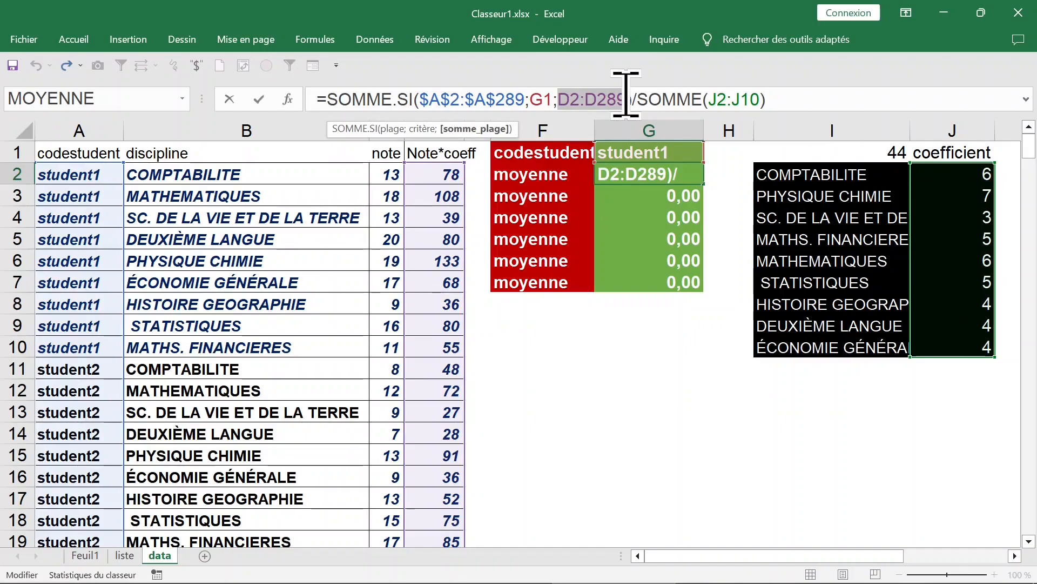
pyautogui.press('F4')
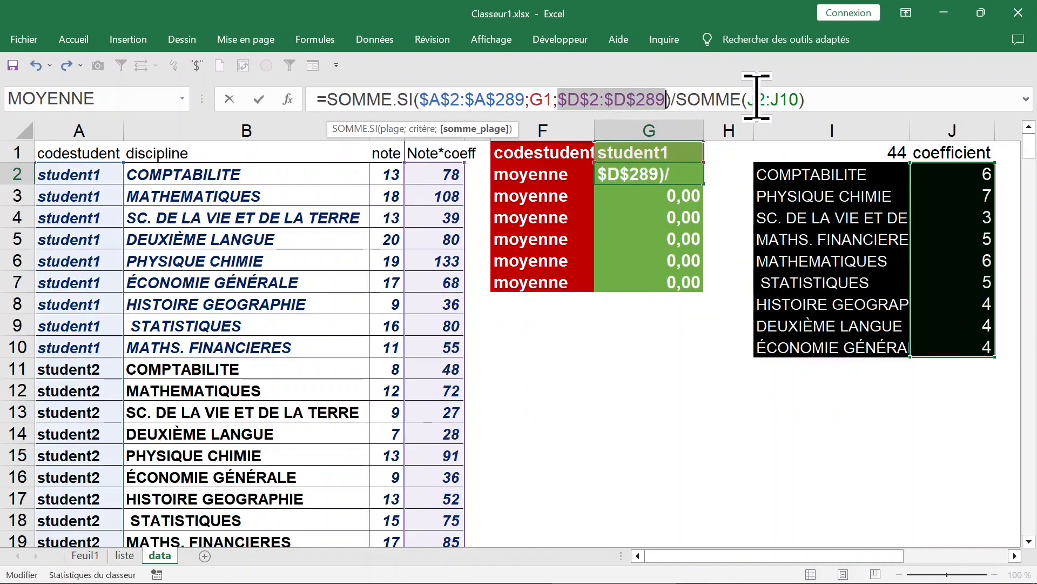
pyautogui.moveTo(749, 99); pyautogui.dragTo(799, 99)
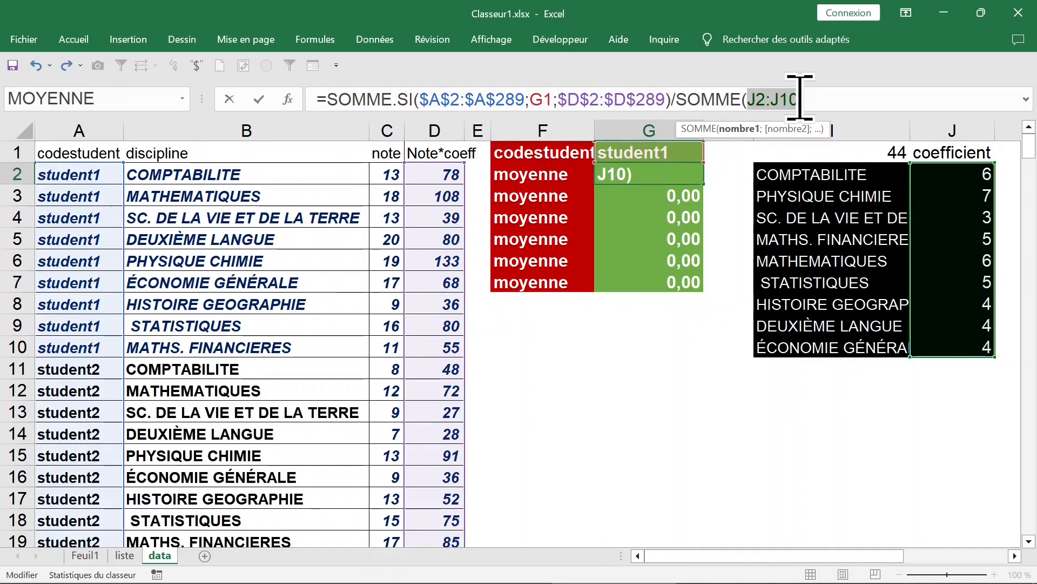
pyautogui.press('F4')
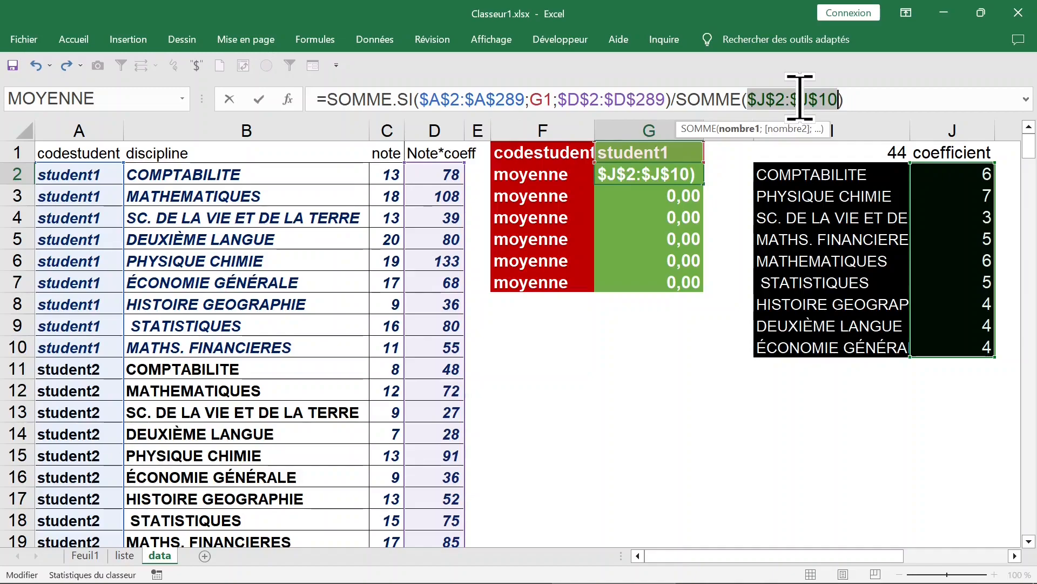
pyautogui.hotkey('ctrl', 'Return')
# Clear the copied averages and moyenne labels from F3:G7 along with their fill colour, and save the workbook.
pyautogui.click(671, 311)
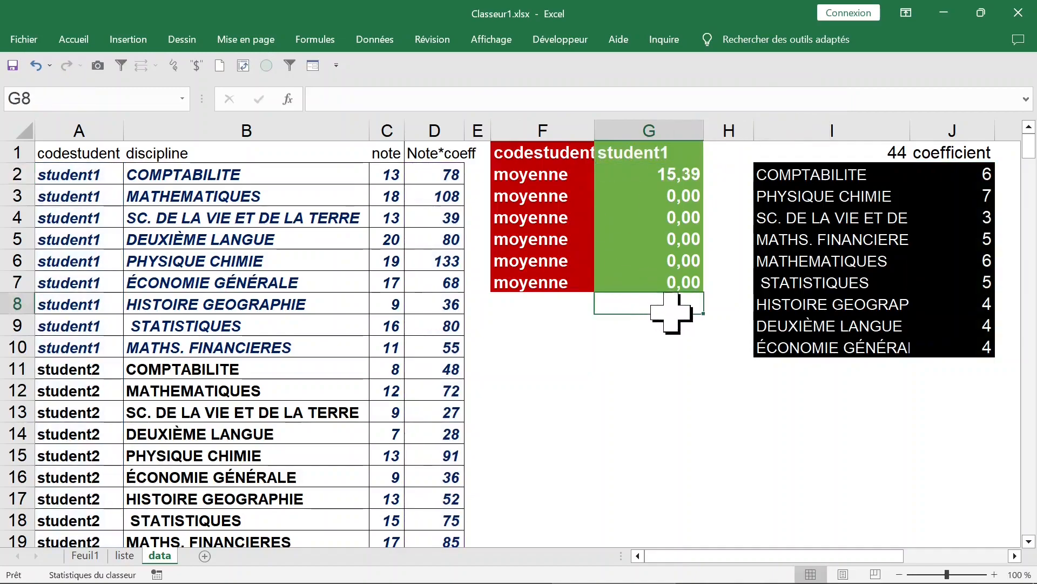
pyautogui.moveTo(706, 317); pyautogui.dragTo(695, 198)
pyautogui.click(537, 308)
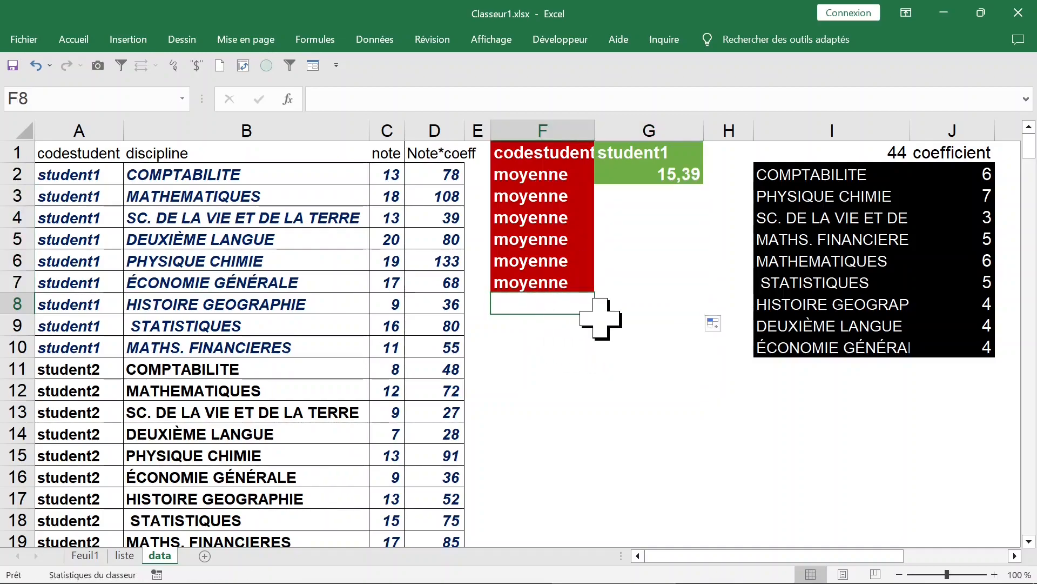
pyautogui.moveTo(599, 318); pyautogui.dragTo(578, 197)
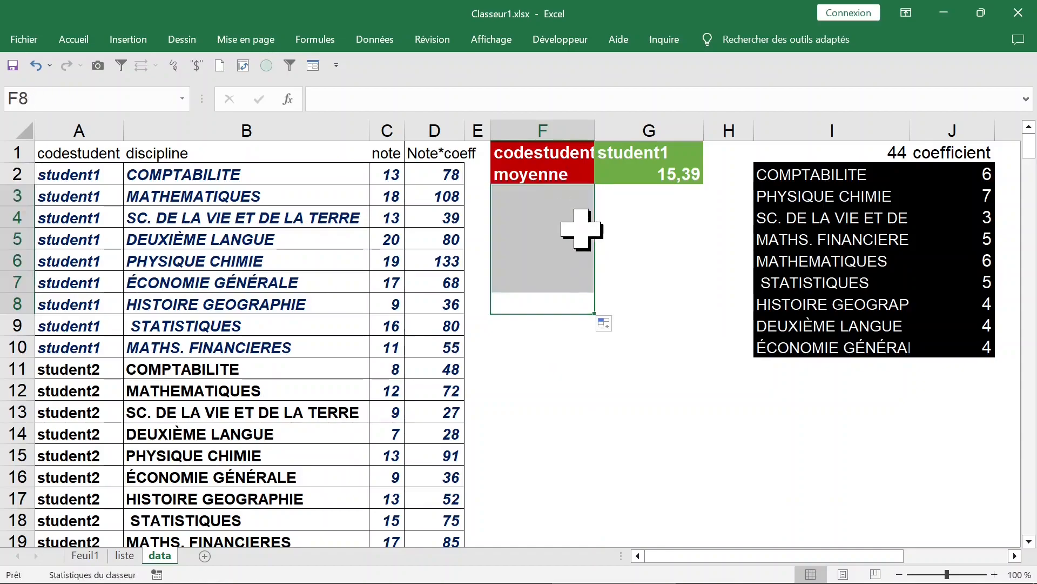
pyautogui.click(640, 278)
pyautogui.click(647, 222)
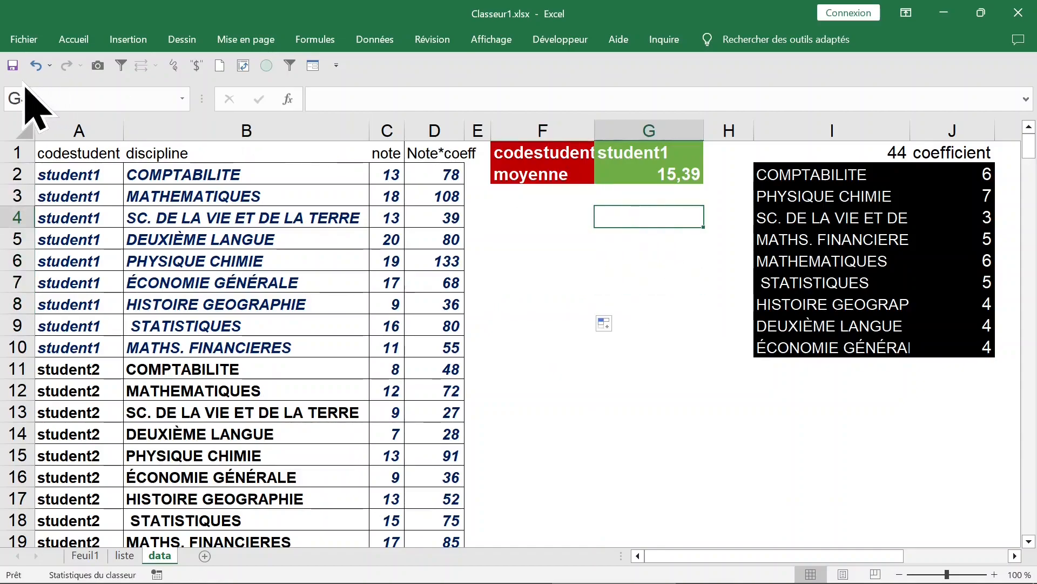
pyautogui.click(12, 66)
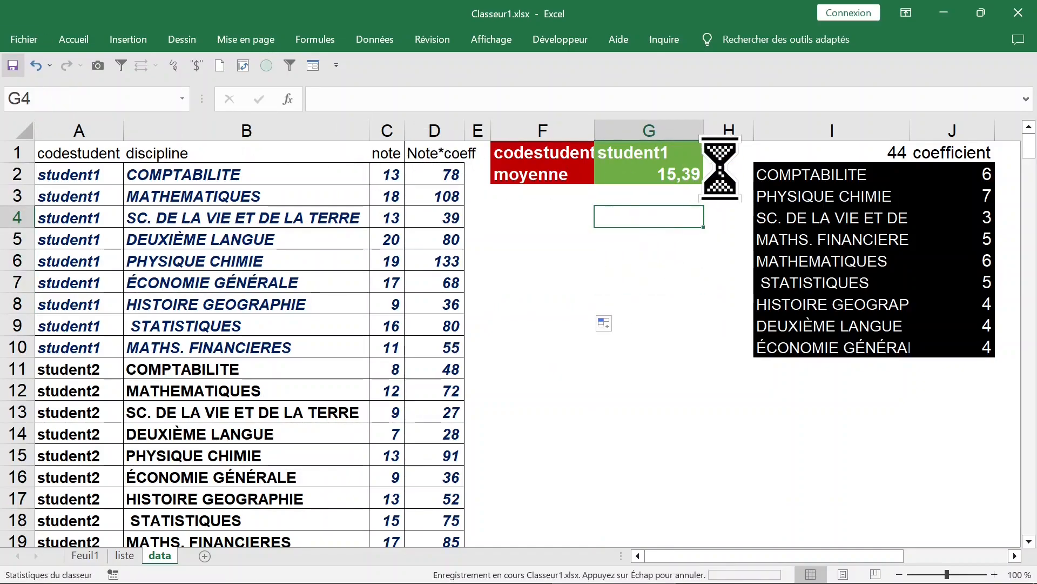
# Choose student010 as the student code in G1 and inspect the average formula in G2.
pyautogui.click(668, 150)
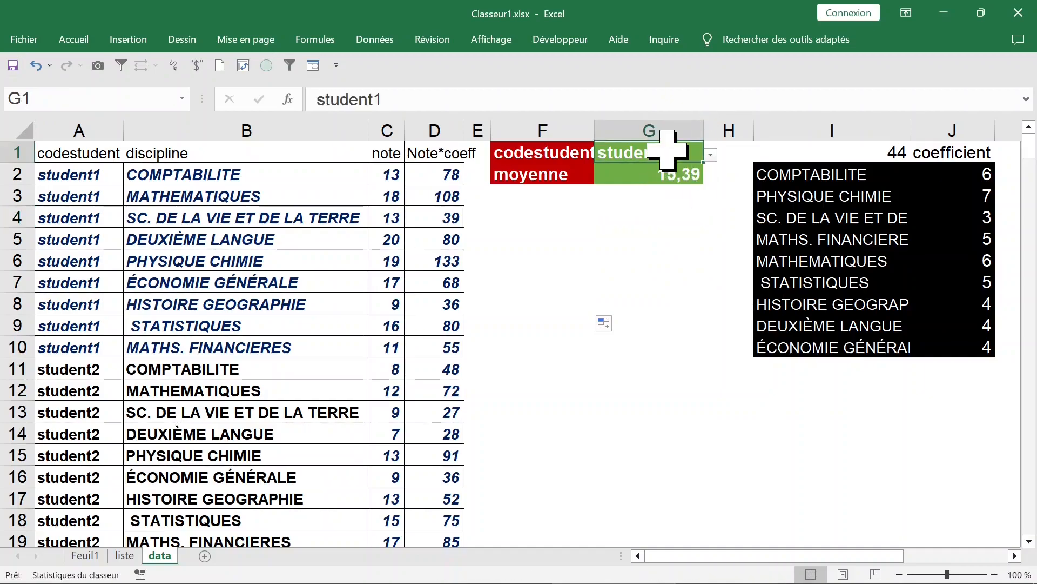
pyautogui.click(711, 155)
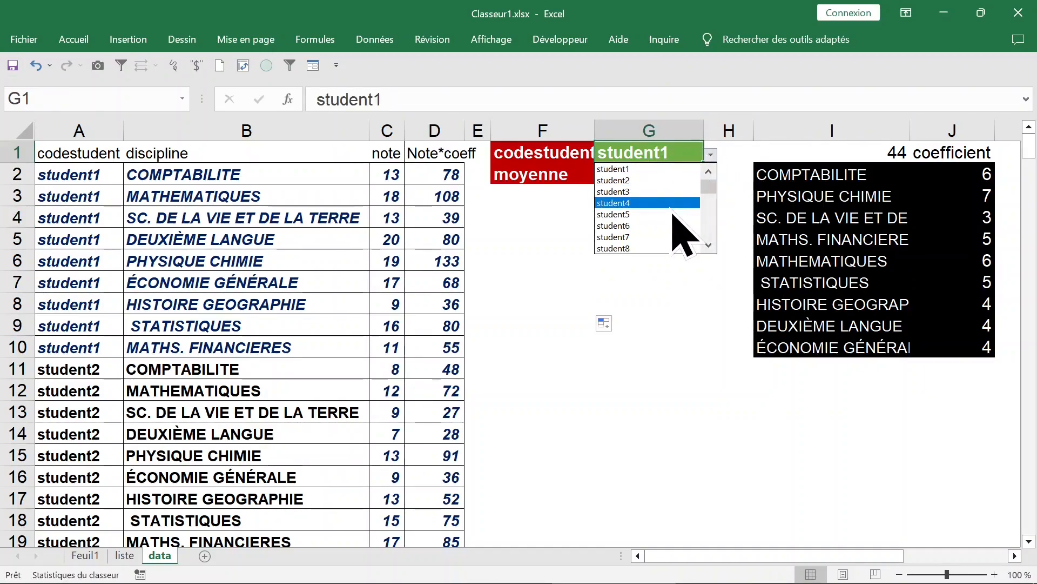
pyautogui.moveTo(709, 187); pyautogui.dragTo(709, 233)
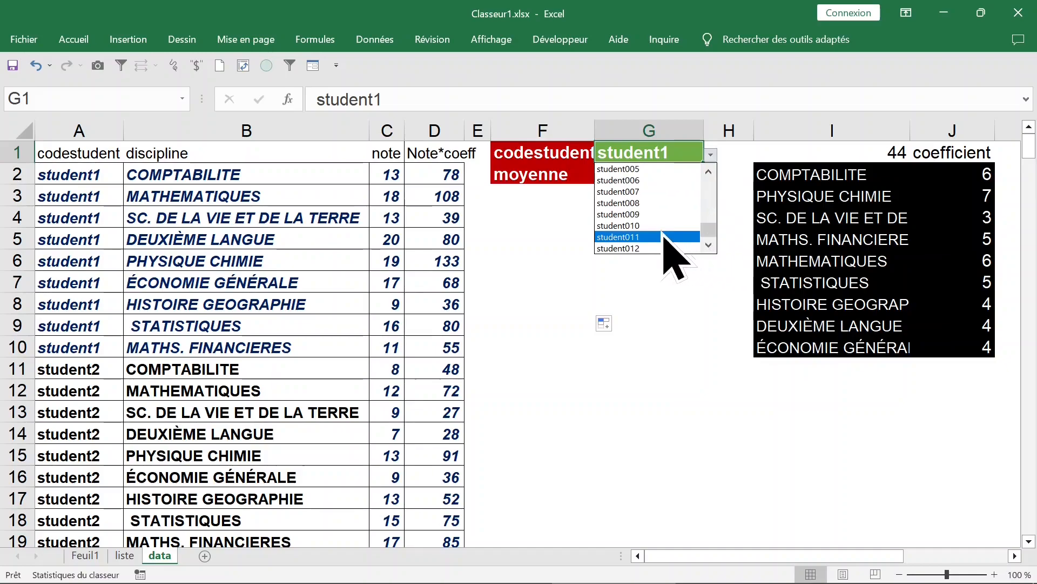
pyautogui.click(644, 227)
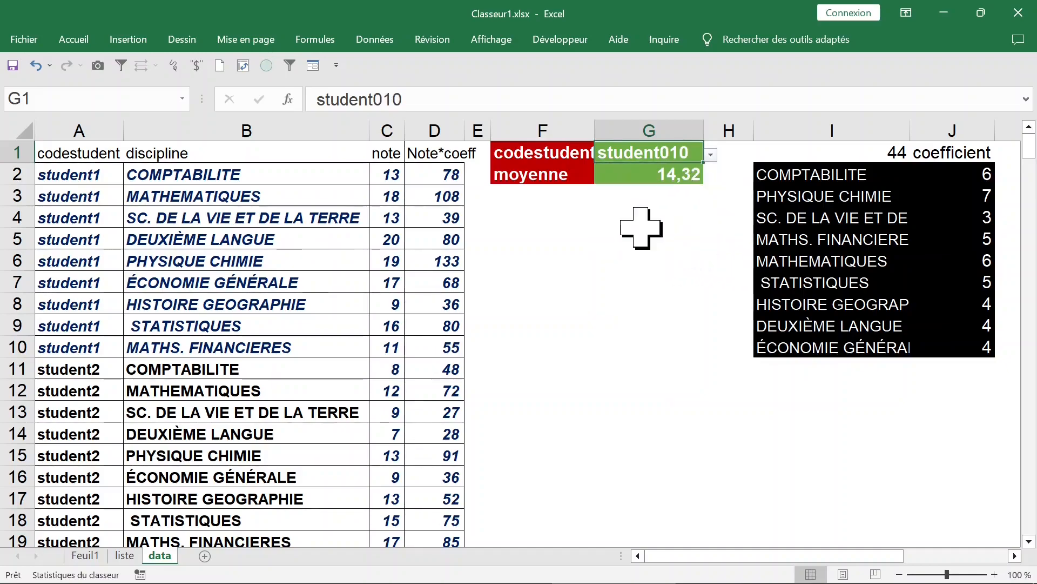
pyautogui.click(669, 178)
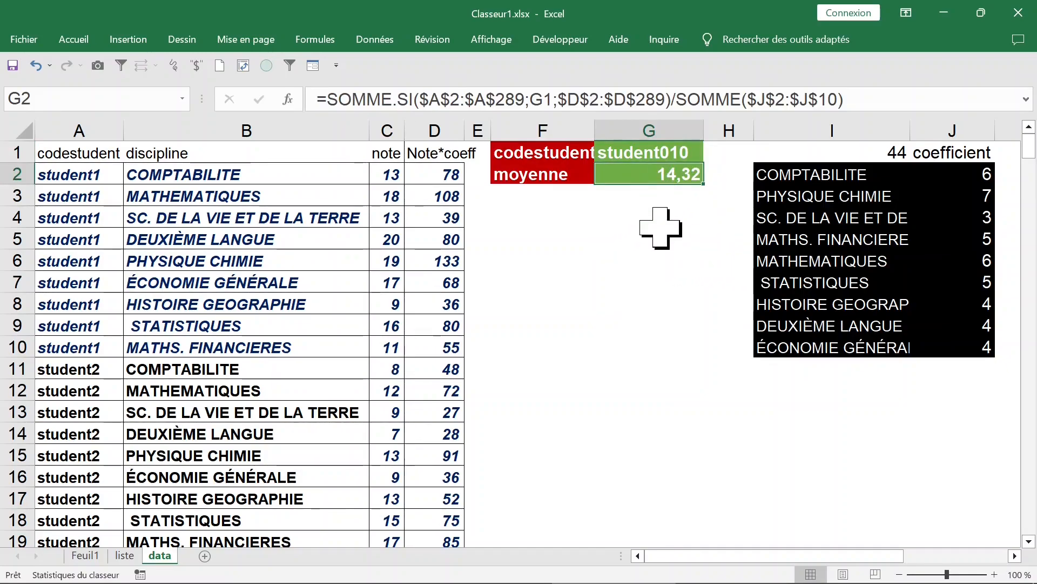
# Set the coefficients to 10 for COMPTABILITE and 5 for SC. DE LA VIE ET DE LA TERRE, checking the average in G2.
pyautogui.click(988, 174)
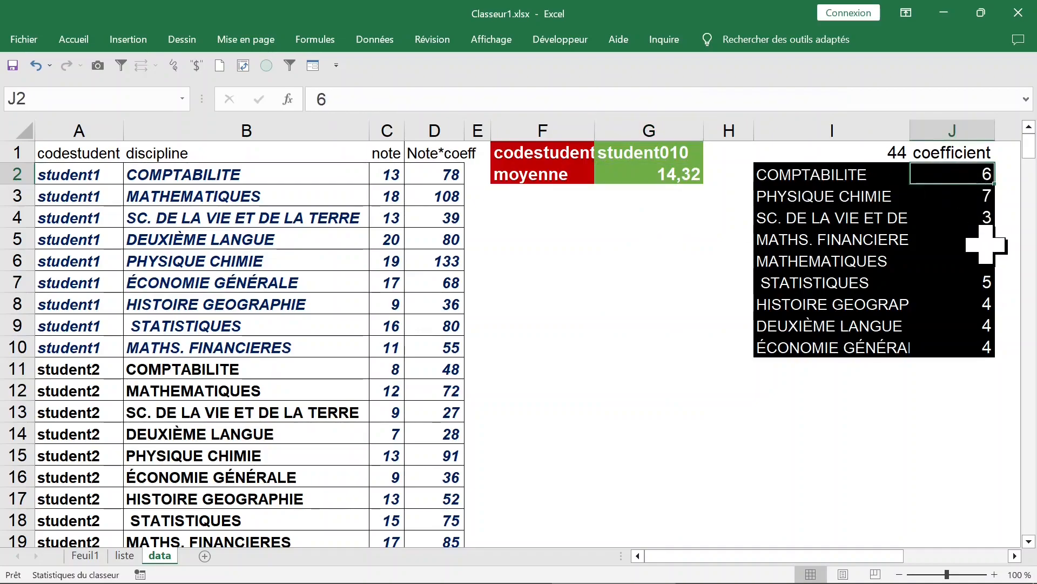
pyautogui.write('10')
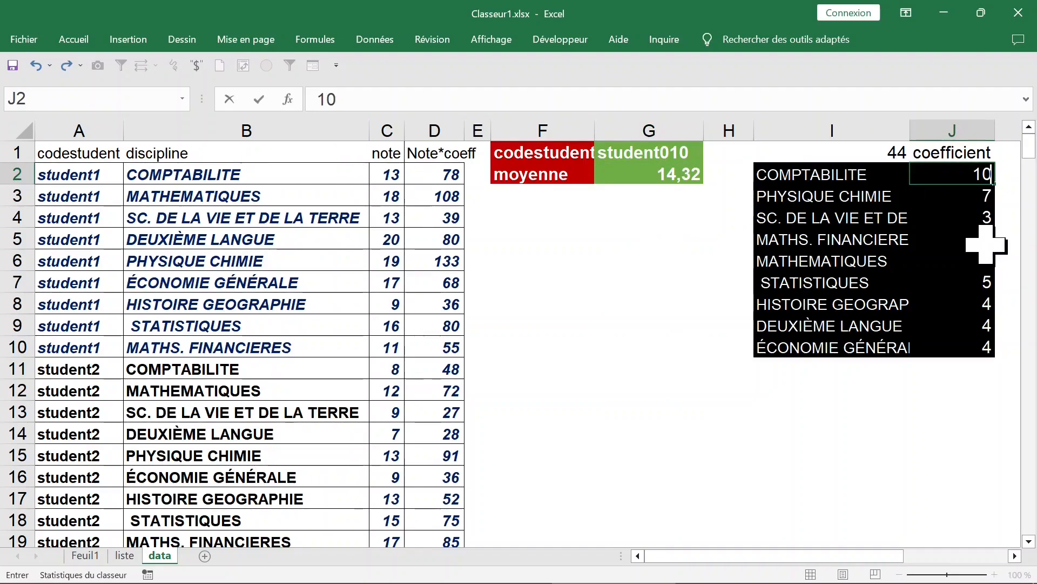
pyautogui.press('Return')
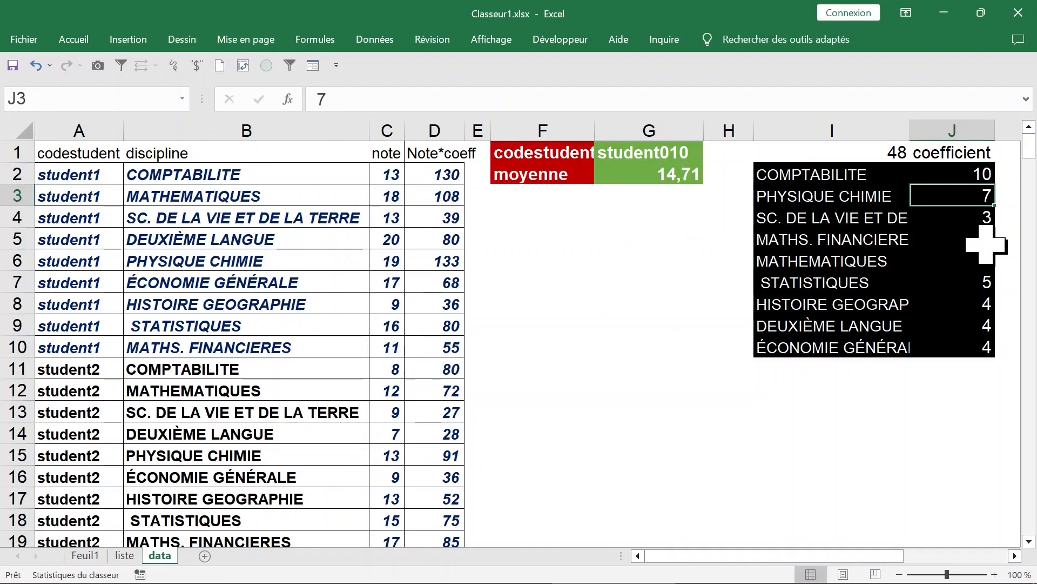
pyautogui.click(682, 175)
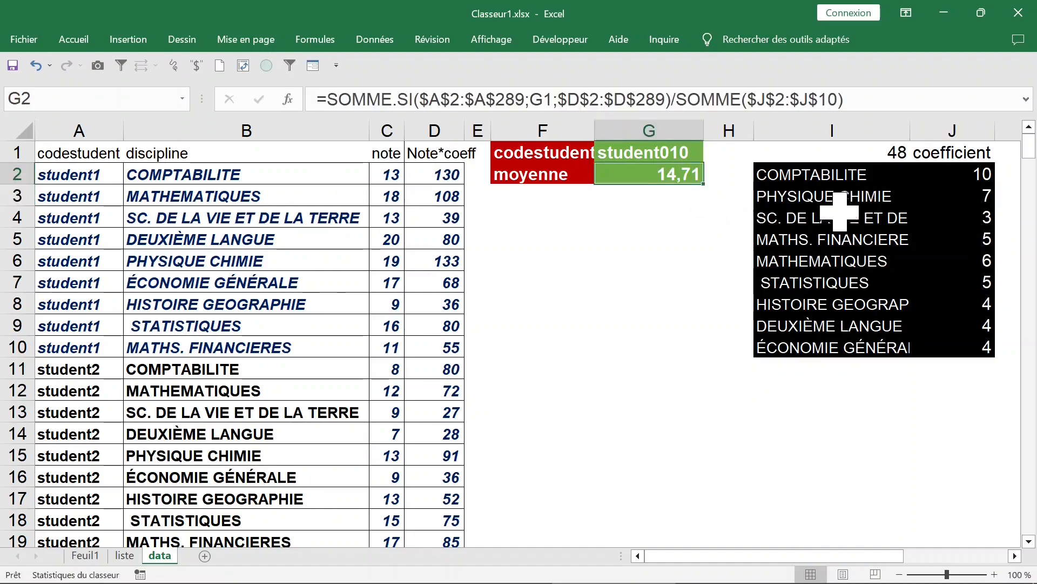
pyautogui.click(993, 217)
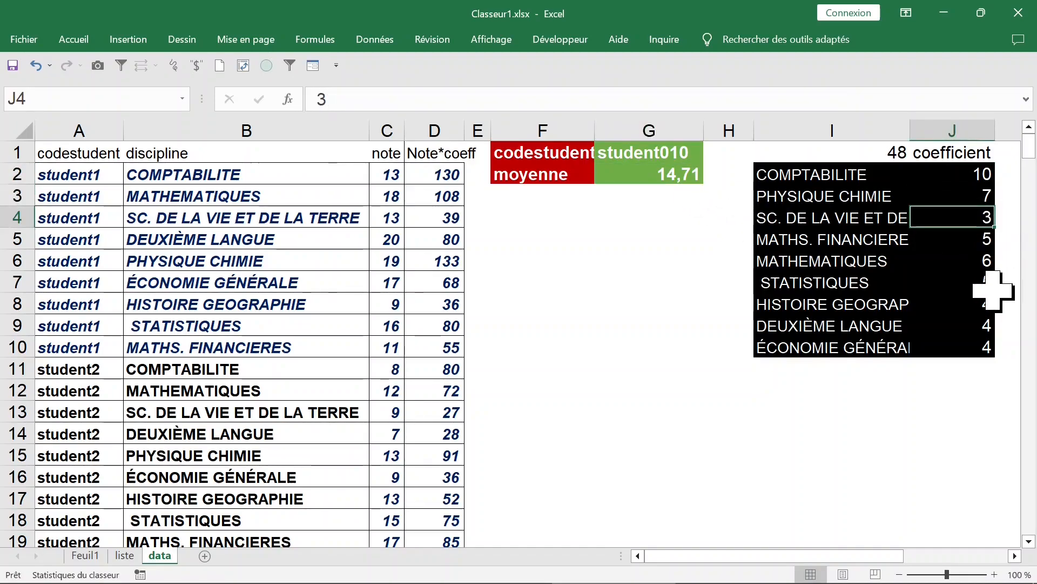
pyautogui.write('5')
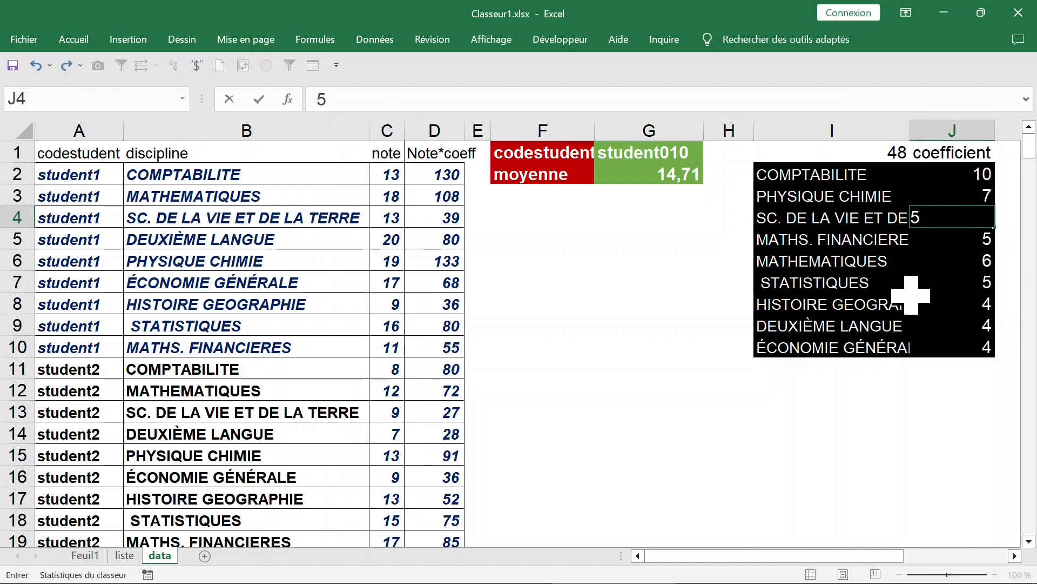
pyautogui.click(887, 303)
pyautogui.click(656, 173)
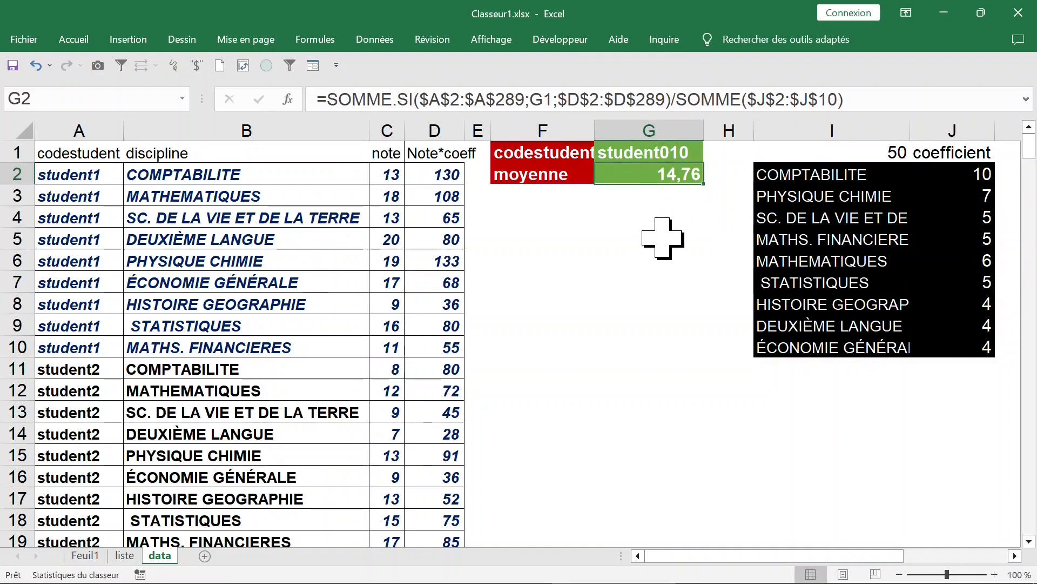
# Clear the student code in G1 and set the cell's data validation to allow Liste.
pyautogui.click(659, 152)
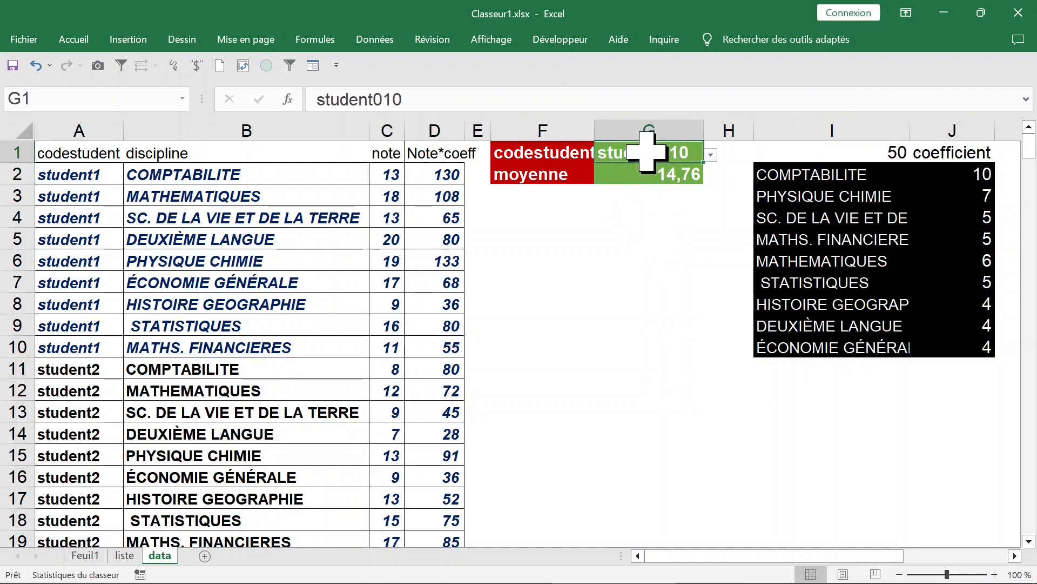
pyautogui.press('Delete')
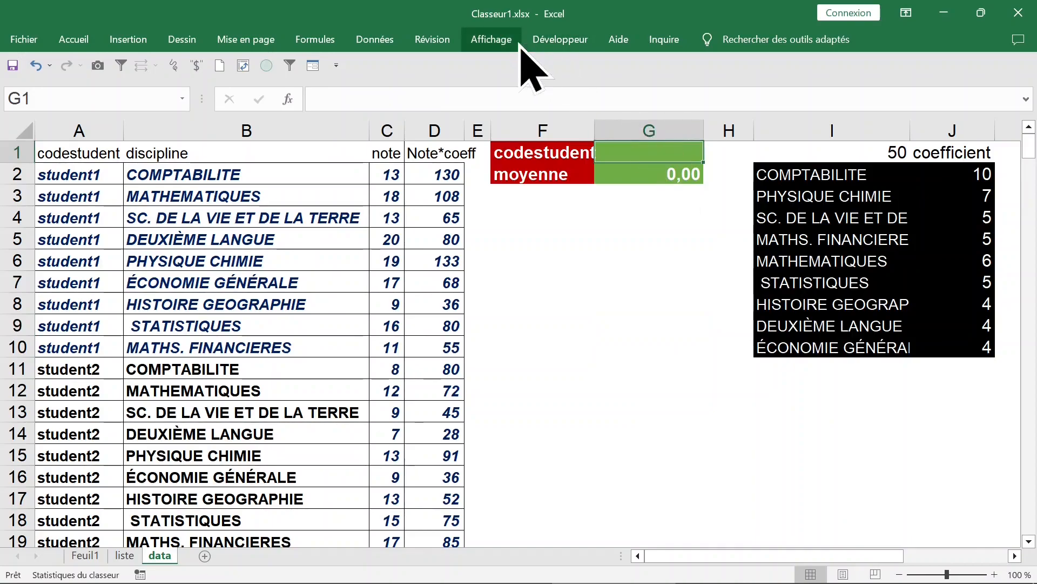
pyautogui.click(374, 43)
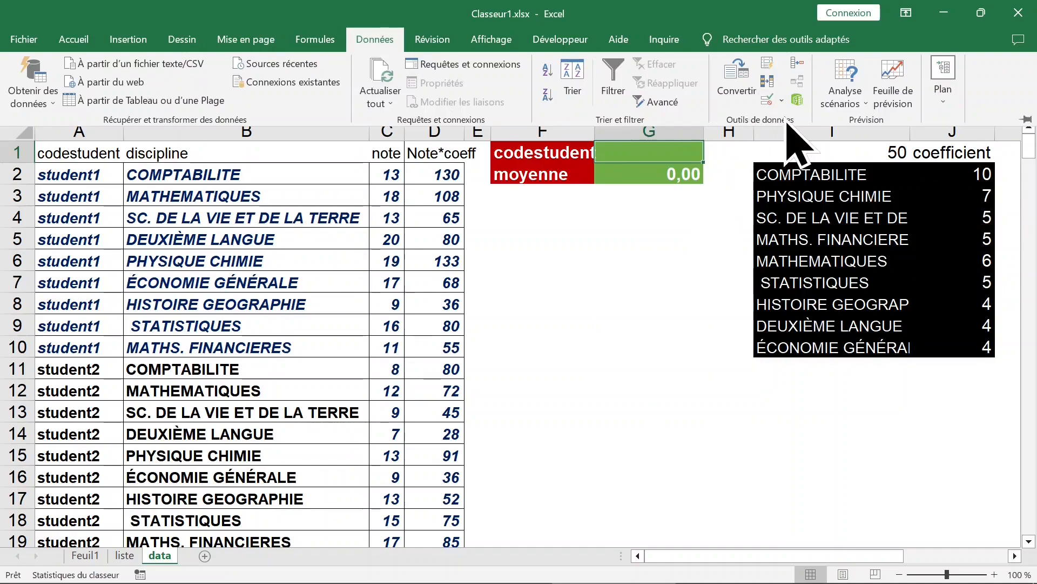
pyautogui.click(769, 102)
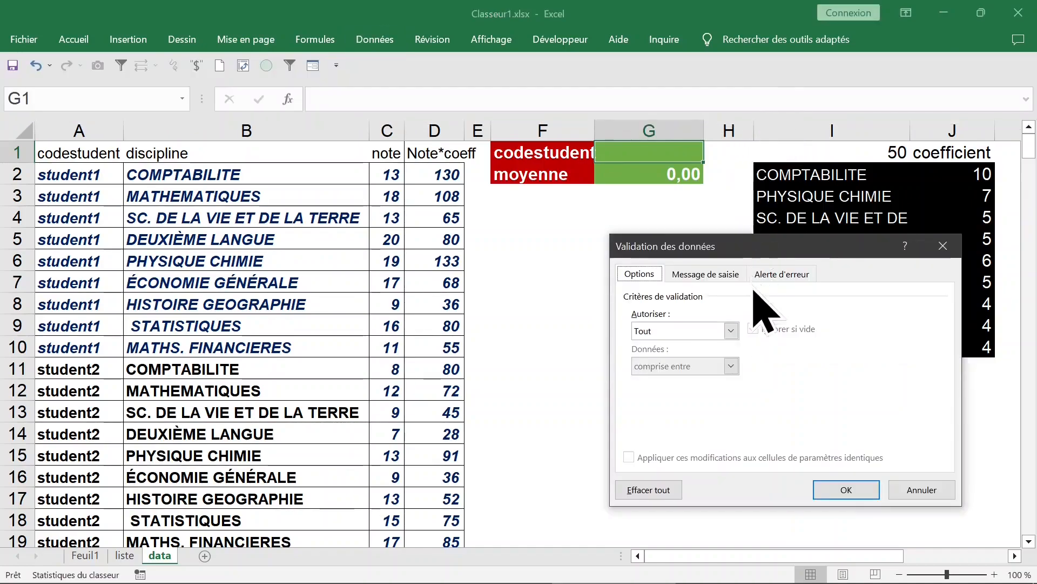
pyautogui.click(732, 330)
pyautogui.click(674, 381)
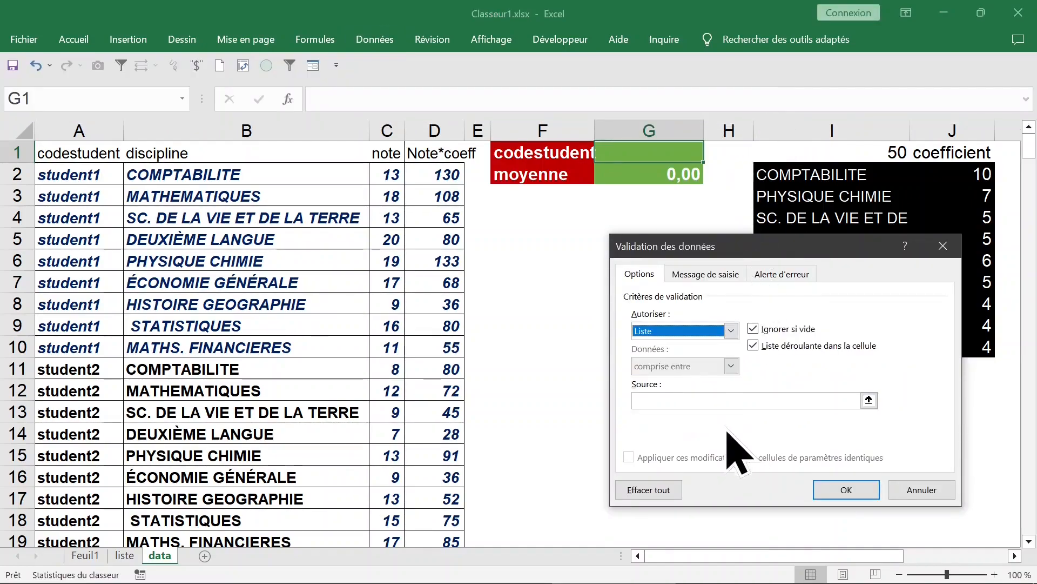
# Use the student codes in column N, starting at N2, as the list source for G1 and apply the validation.
pyautogui.click(637, 200)
pyautogui.press('Right')
pyautogui.press('Right')
pyautogui.press('Right')
pyautogui.press('Right')
pyautogui.press('Right')
pyautogui.press('Right')
pyautogui.press('Right')
pyautogui.press('Right')
pyautogui.press('Right')
pyautogui.press('Right')
pyautogui.press('Right')
pyautogui.press('Right')
pyautogui.press('Right')
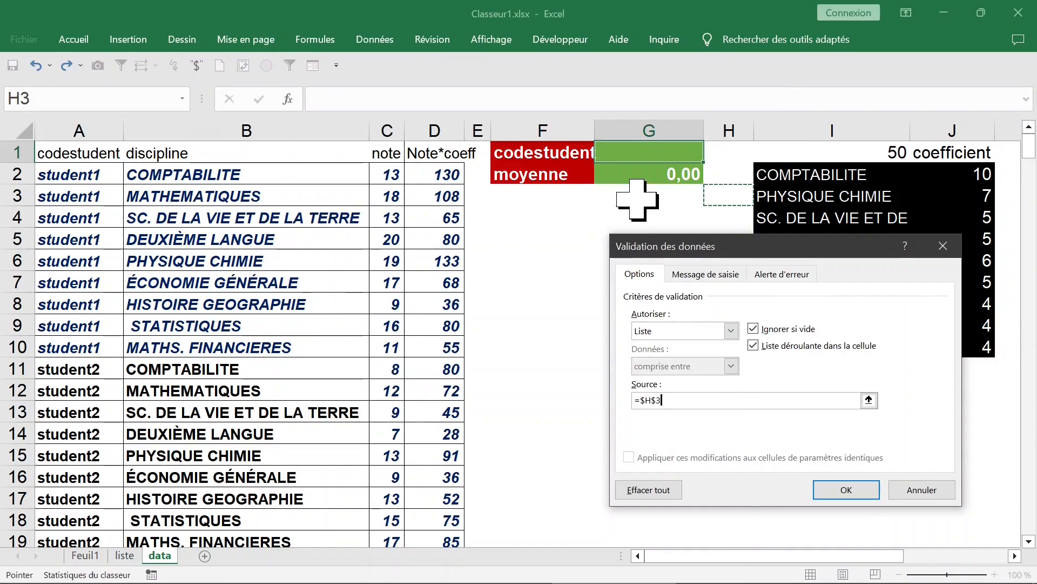
pyautogui.press('Left')
pyautogui.press('Left')
pyautogui.press('Left')
pyautogui.press('Left')
pyautogui.press('Left')
pyautogui.press('Left')
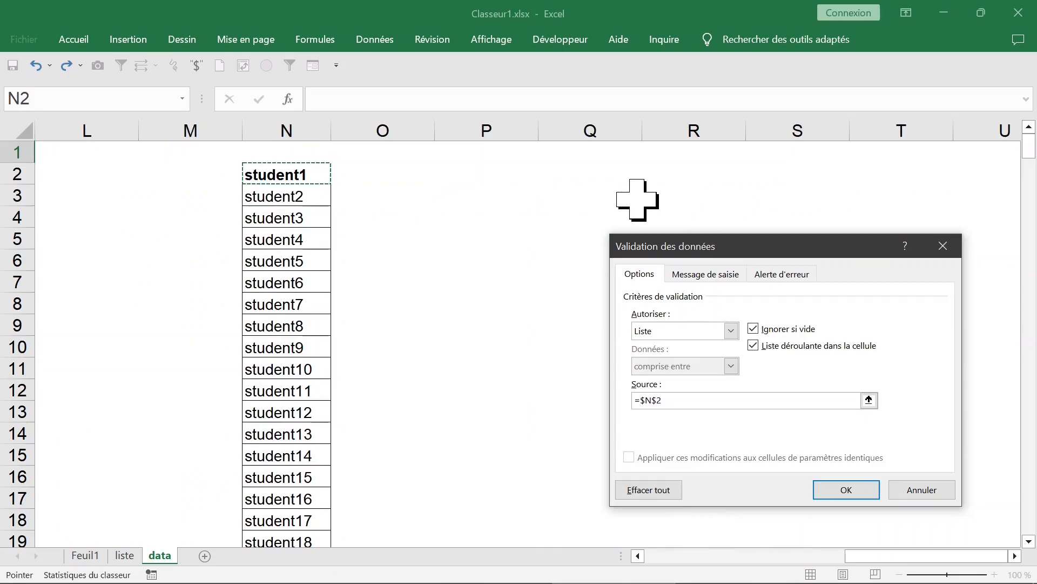
pyautogui.press('Return')
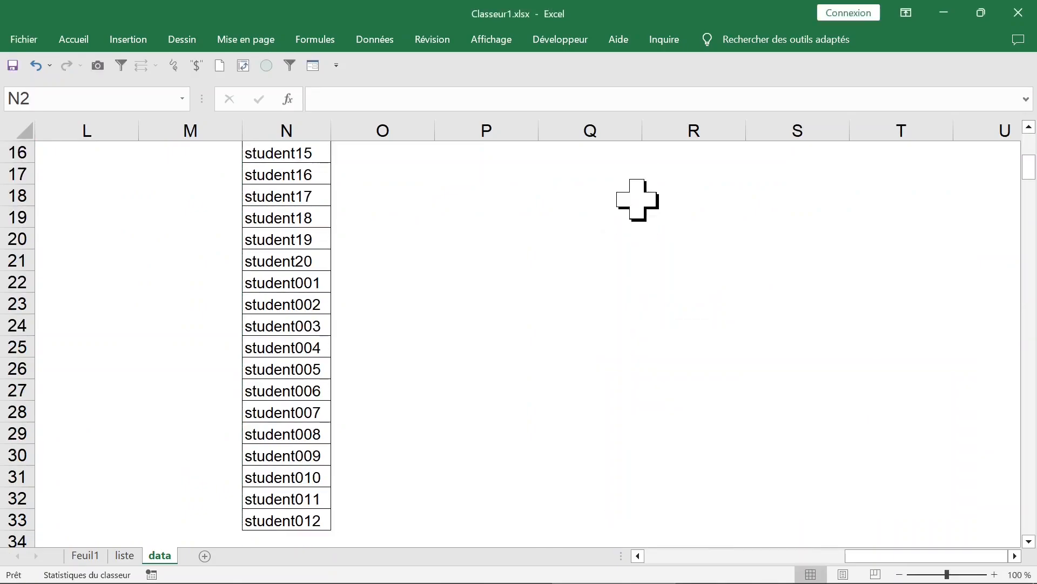
pyautogui.hotkey('ctrl', 'Home')
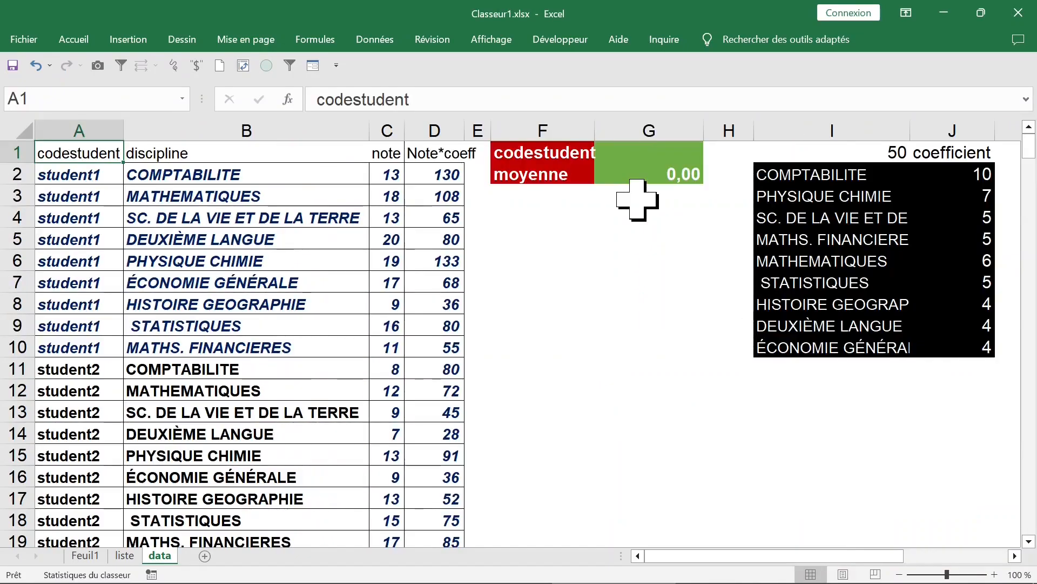
# Test the list in G1 with student4 and further codes, ending on student8, and check the average in G2.
pyautogui.click(671, 231)
pyautogui.click(624, 155)
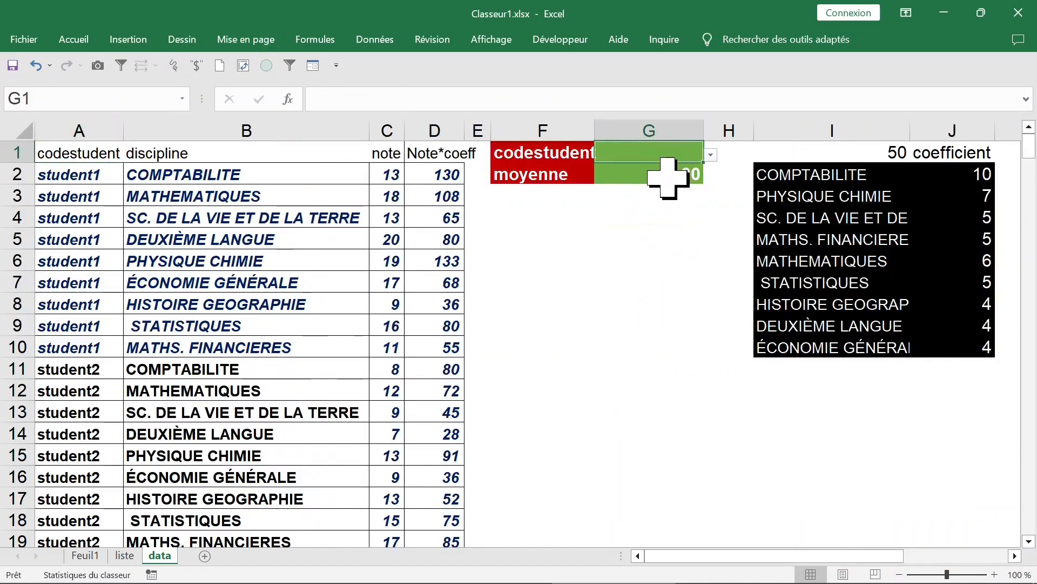
pyautogui.click(710, 155)
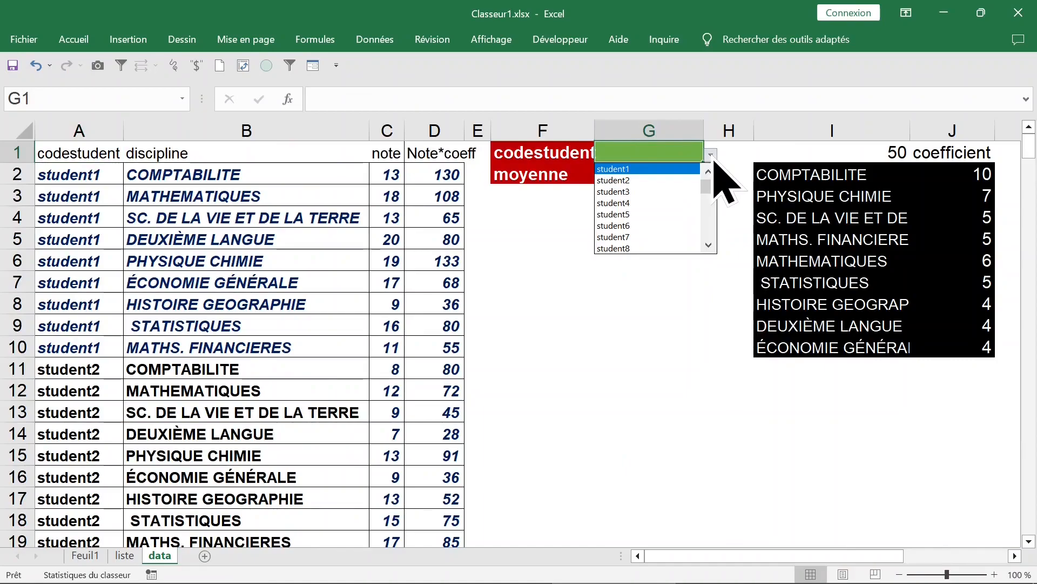
pyautogui.click(659, 198)
pyautogui.click(710, 155)
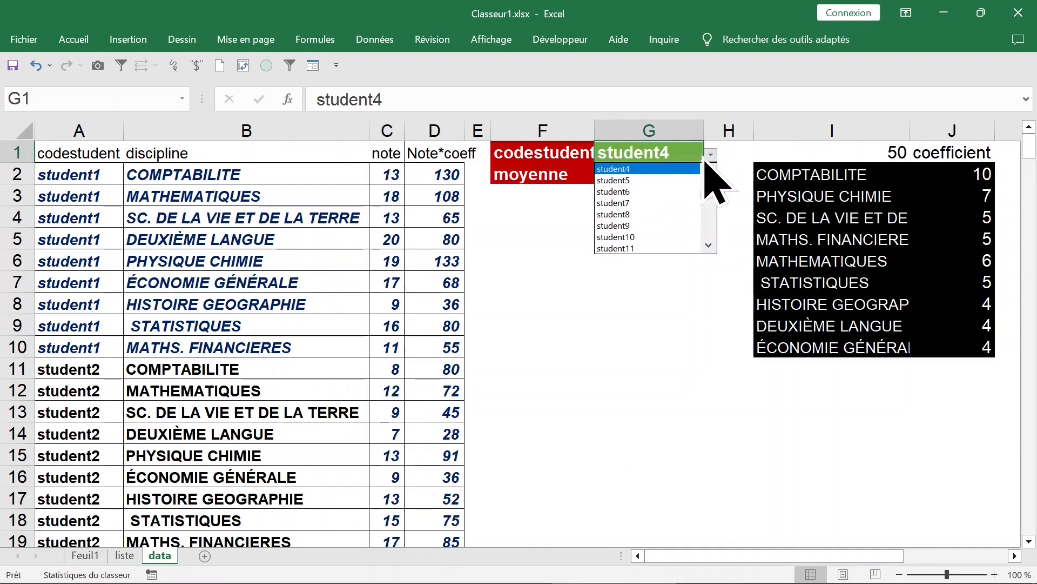
pyautogui.click(646, 209)
pyautogui.click(613, 259)
pyautogui.click(659, 178)
pyautogui.click(646, 241)
pyautogui.click(648, 174)
pyautogui.click(643, 219)
pyautogui.click(645, 174)
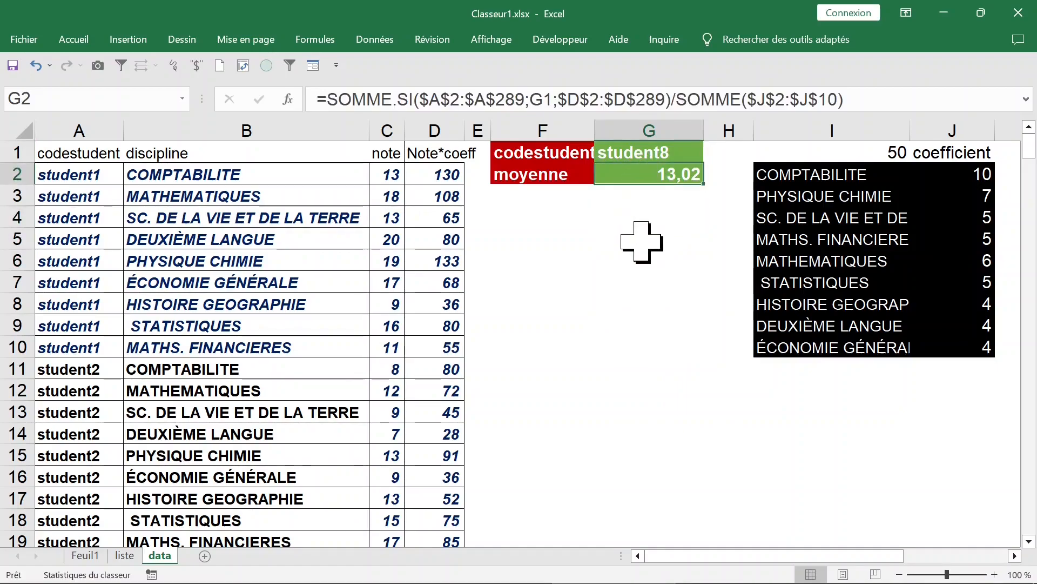
# Enter the header moyenne in O1, beside the student code list in column N.
pyautogui.click(642, 219)
pyautogui.press('Right')
pyautogui.press('Right')
pyautogui.press('Right')
pyautogui.press('Right')
pyautogui.press('Right')
pyautogui.press('Right')
pyautogui.press('Right')
pyautogui.press('Right')
pyautogui.press('Right')
pyautogui.press('Right')
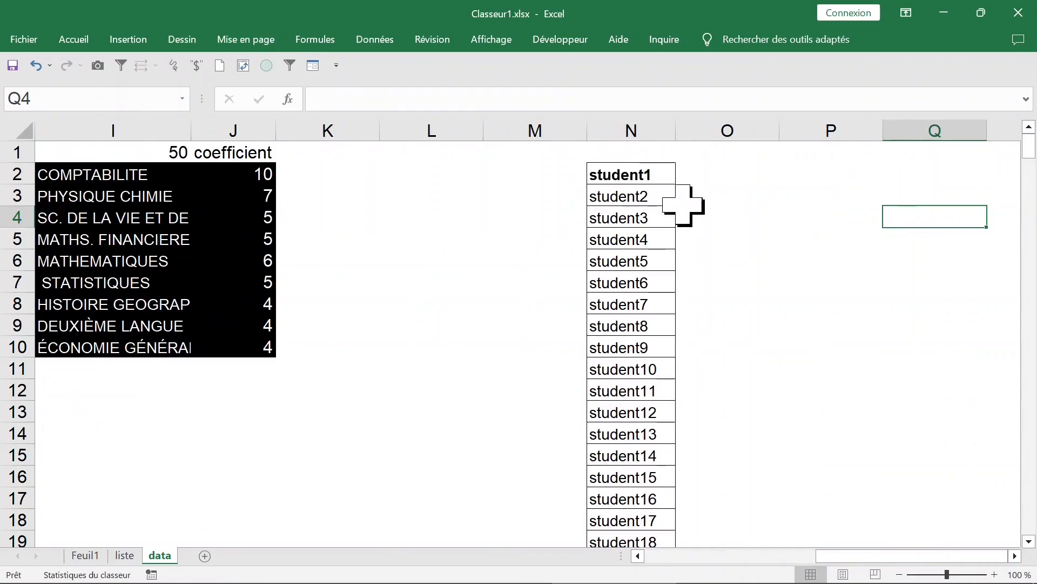
pyautogui.click(727, 172)
pyautogui.click(723, 154)
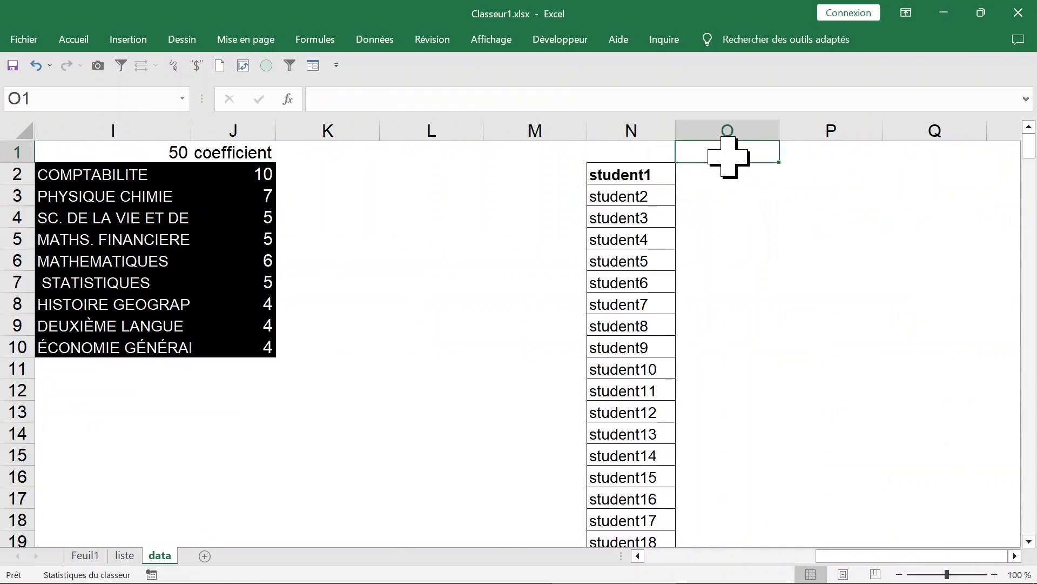
pyautogui.write('moyenne')
# Start a SOMME.SI formula in O2 with the student codes $A$2:$A$289 as the absolute criteria range.
pyautogui.click(741, 183)
pyautogui.write('=somm')
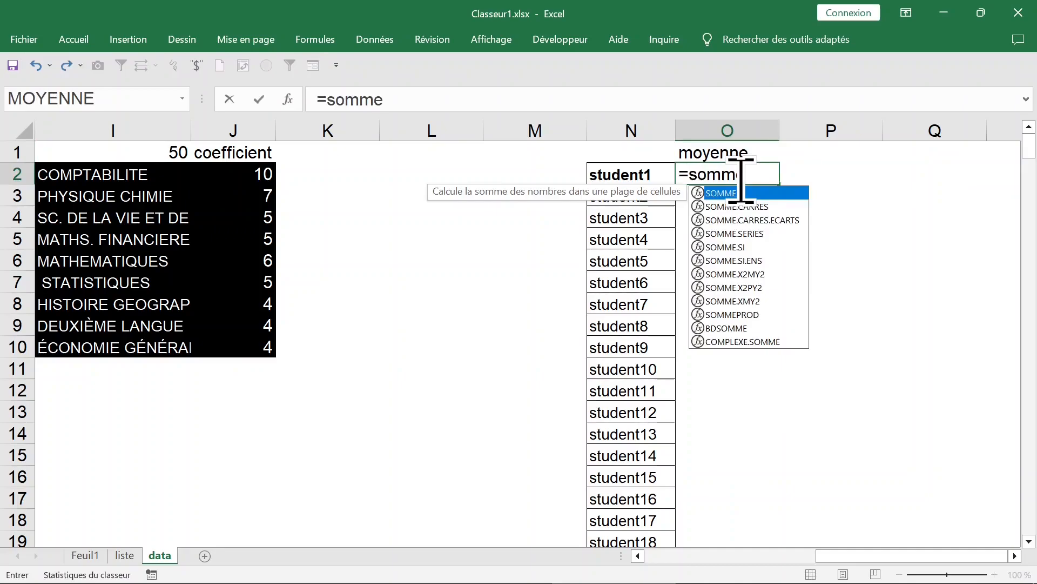
pyautogui.write('e')
pyautogui.click(725, 247)
pyautogui.doubleClick(726, 247)
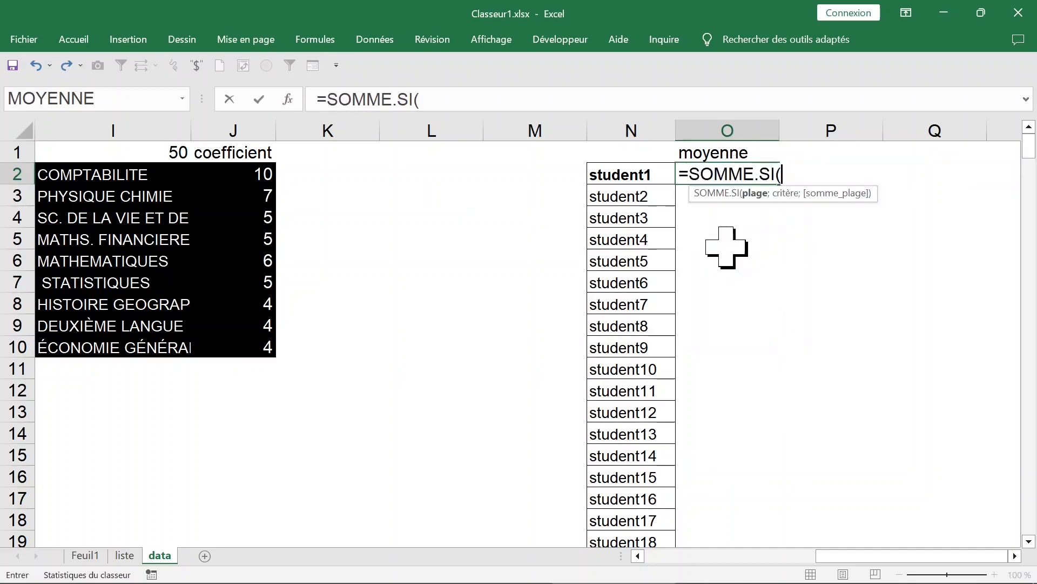
pyautogui.click(643, 196)
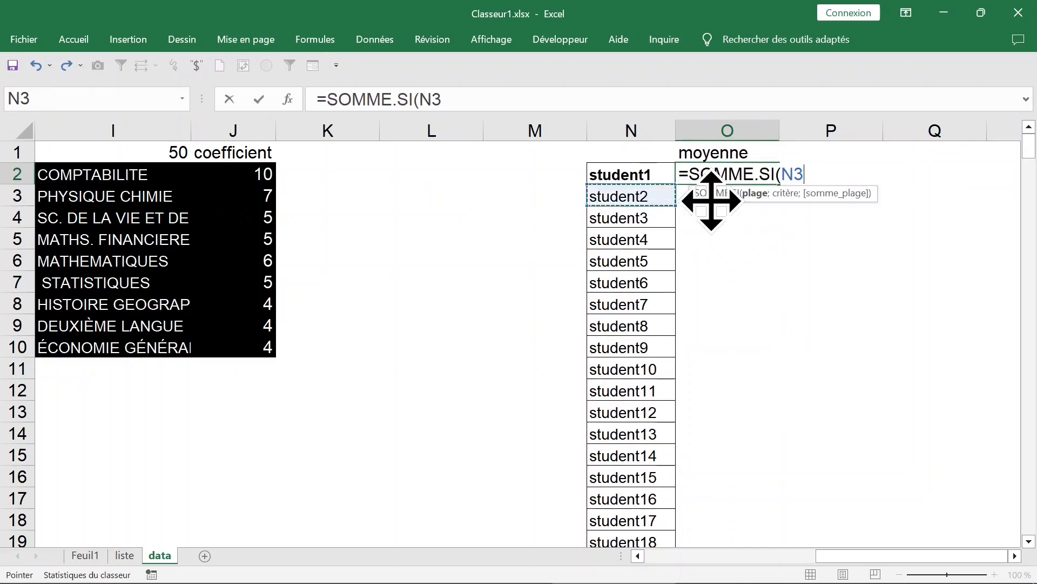
pyautogui.hotkey('ctrl', 'Home')
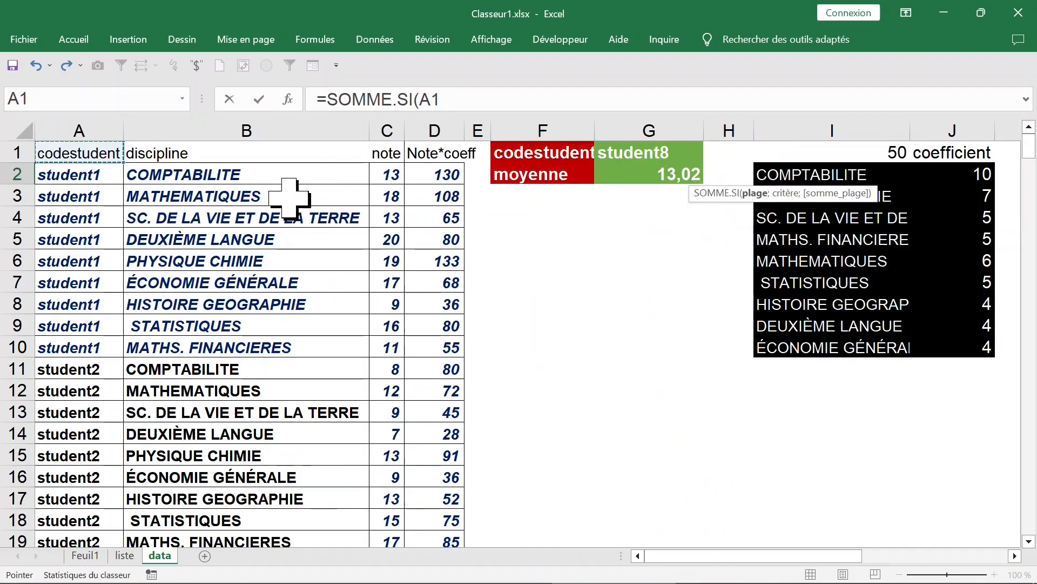
pyautogui.click(97, 175)
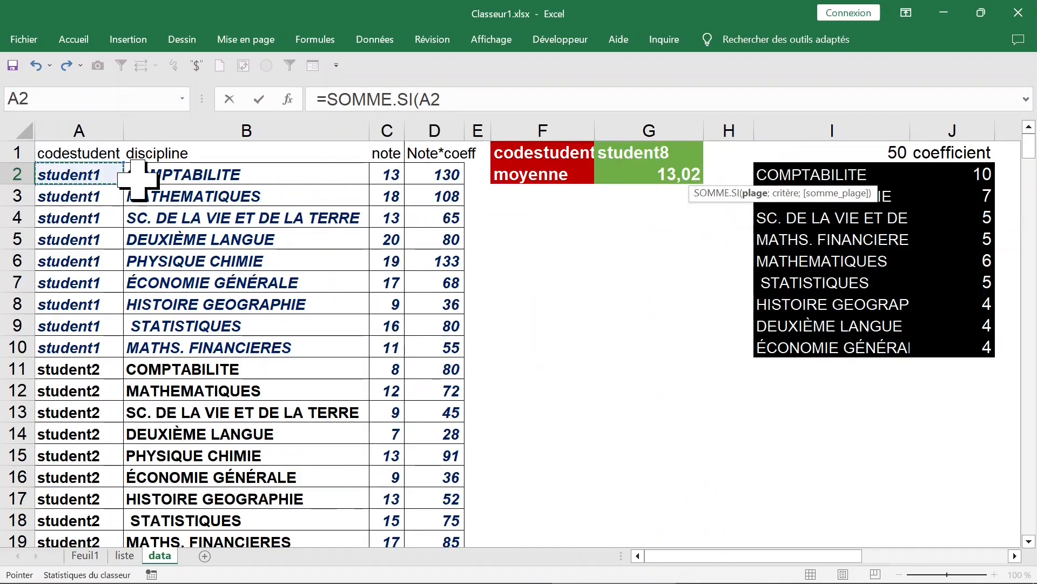
pyautogui.hotkey('ctrl', 'shift', 'Down')
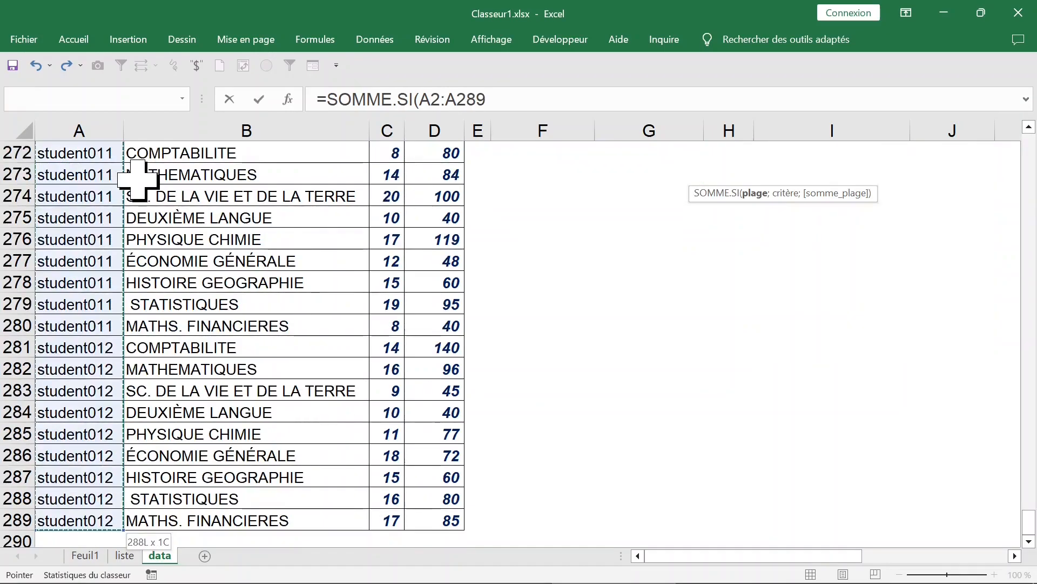
pyautogui.press('F4')
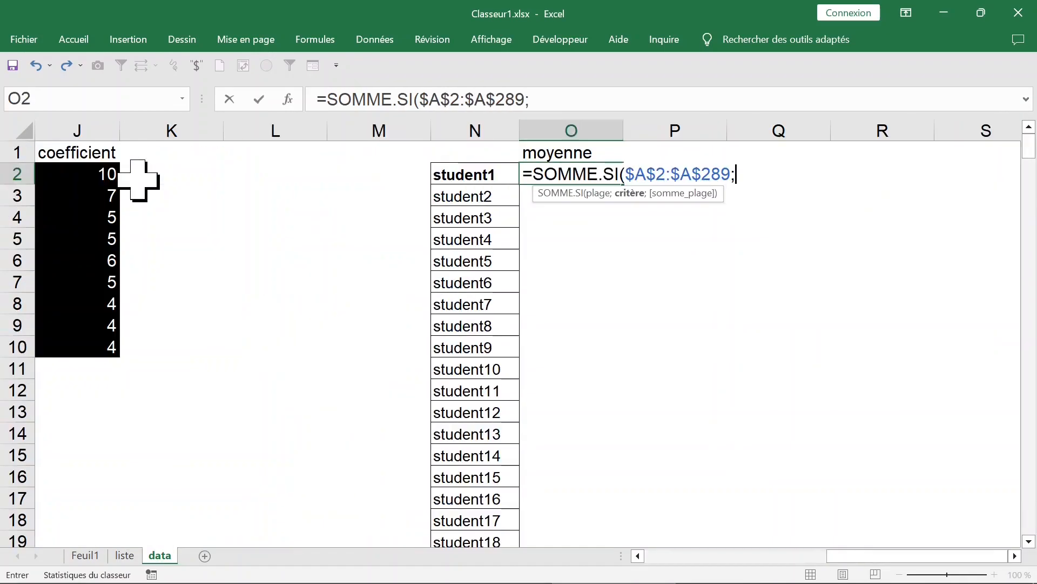
# Complete the SOMME.SI formula in O2 with N2 as the criterion and $D$2:$D$289 as the absolute sum range.
pyautogui.click(482, 173)
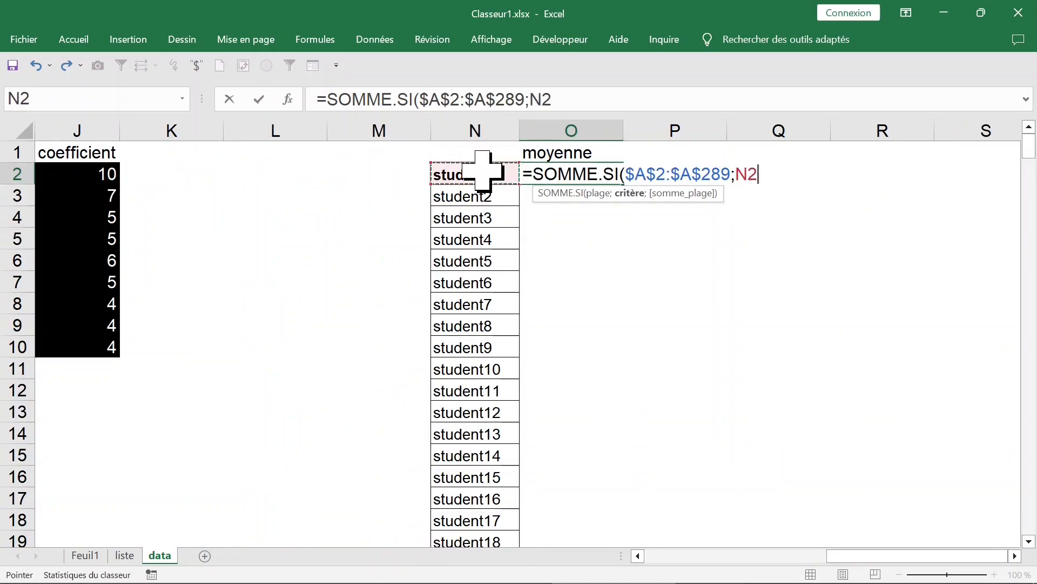
pyautogui.write(';')
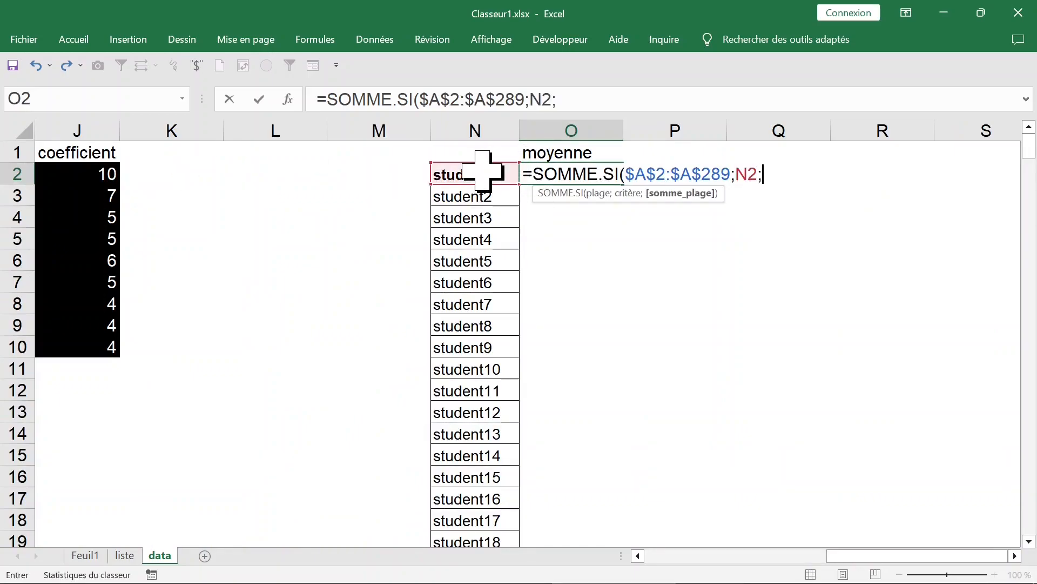
pyautogui.press('Left')
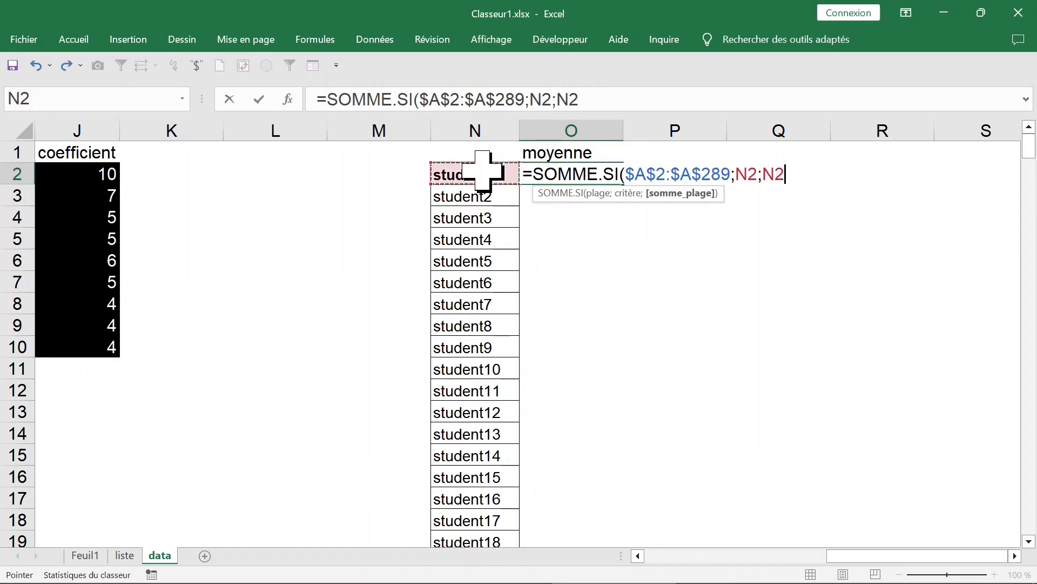
pyautogui.press('Home')
pyautogui.click(438, 214)
pyautogui.click(441, 175)
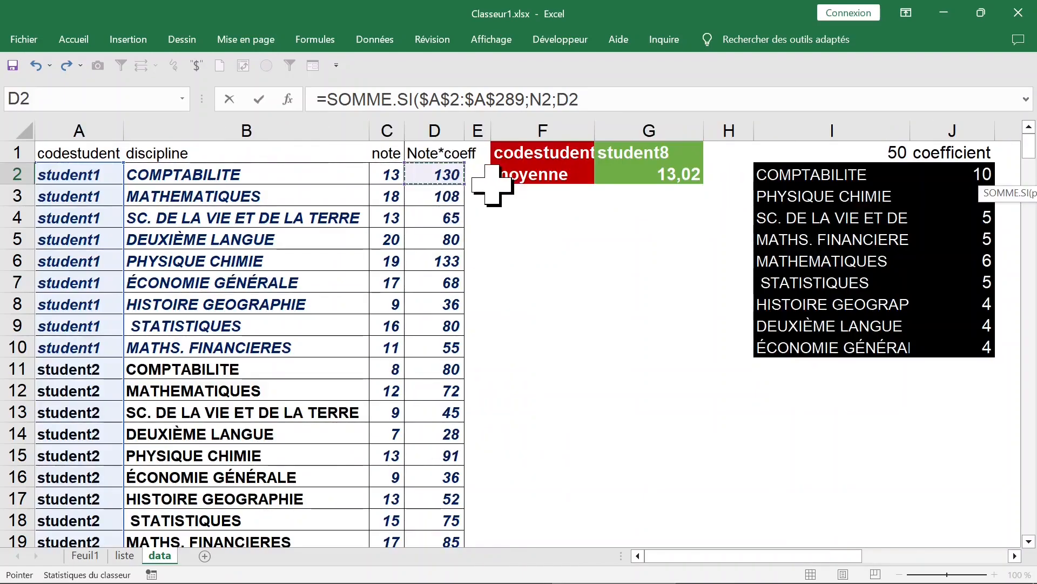
pyautogui.hotkey('ctrl', 'shift', 'Down')
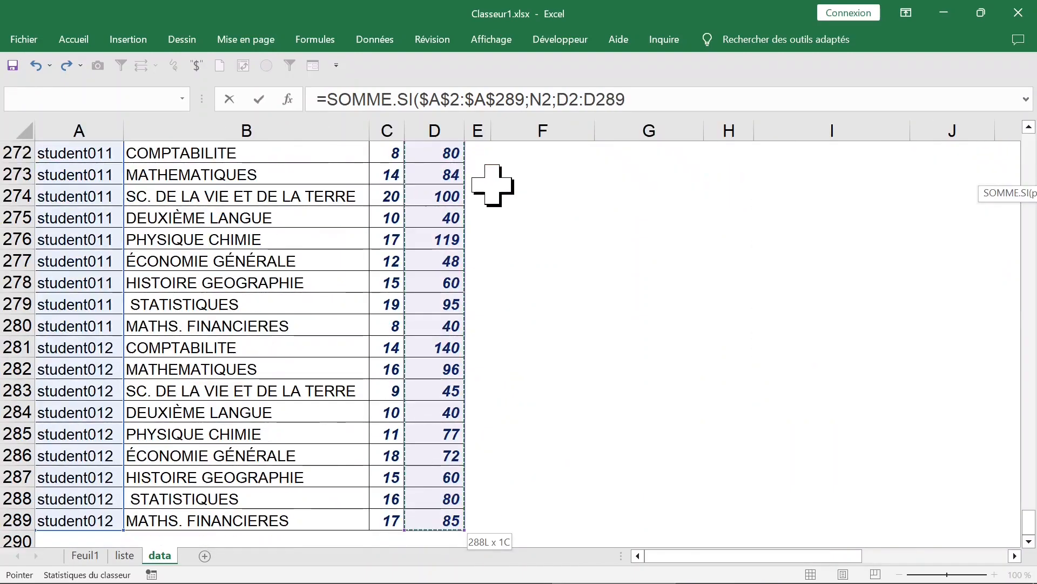
pyautogui.press('F4')
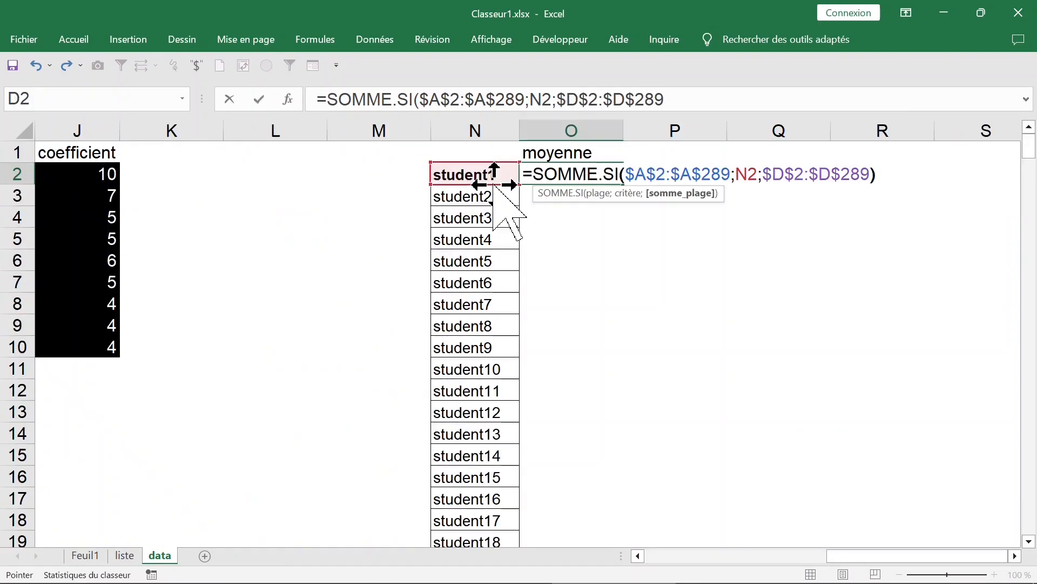
pyautogui.hotkey('ctrl', 'Return')
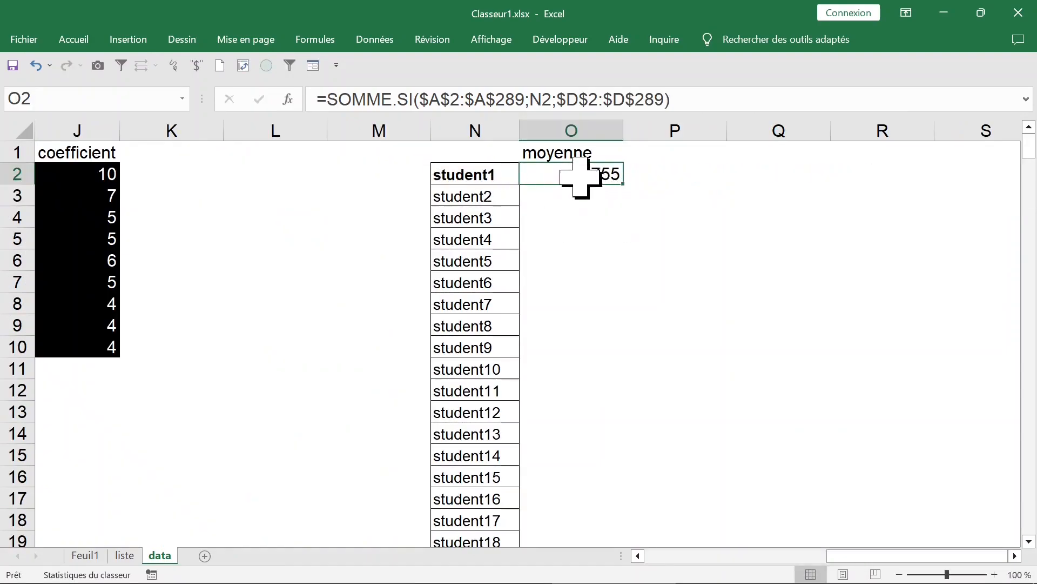
# Divide the SOMME.SI formula in O2 by the coefficient total, SOMME($J$2:$J$10).
pyautogui.click(733, 97)
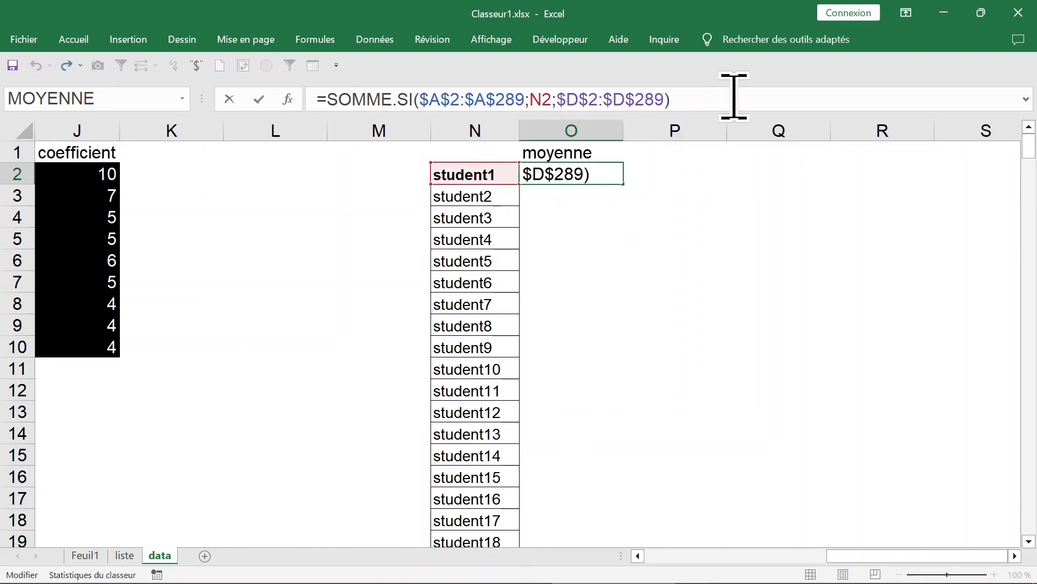
pyautogui.write('/s')
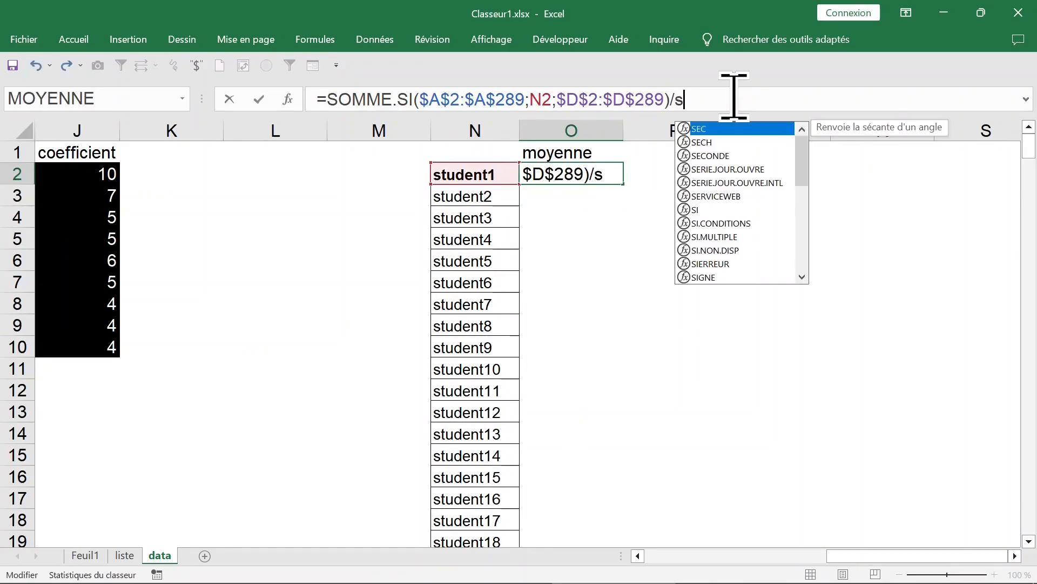
pyautogui.write('omm')
pyautogui.press('Tab')
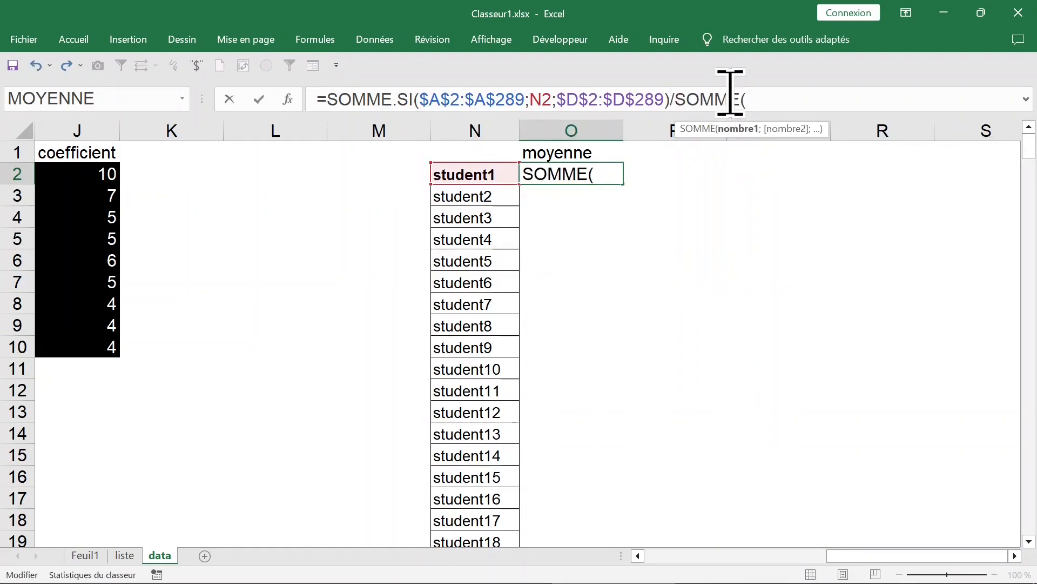
pyautogui.moveTo(86, 180); pyautogui.dragTo(90, 347)
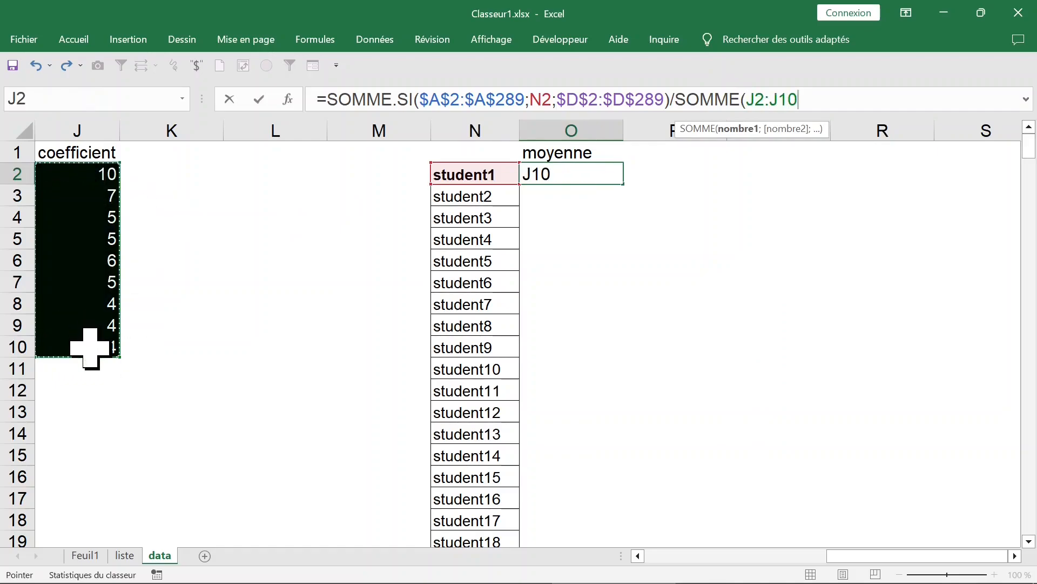
pyautogui.press('F4')
pyautogui.write(')')
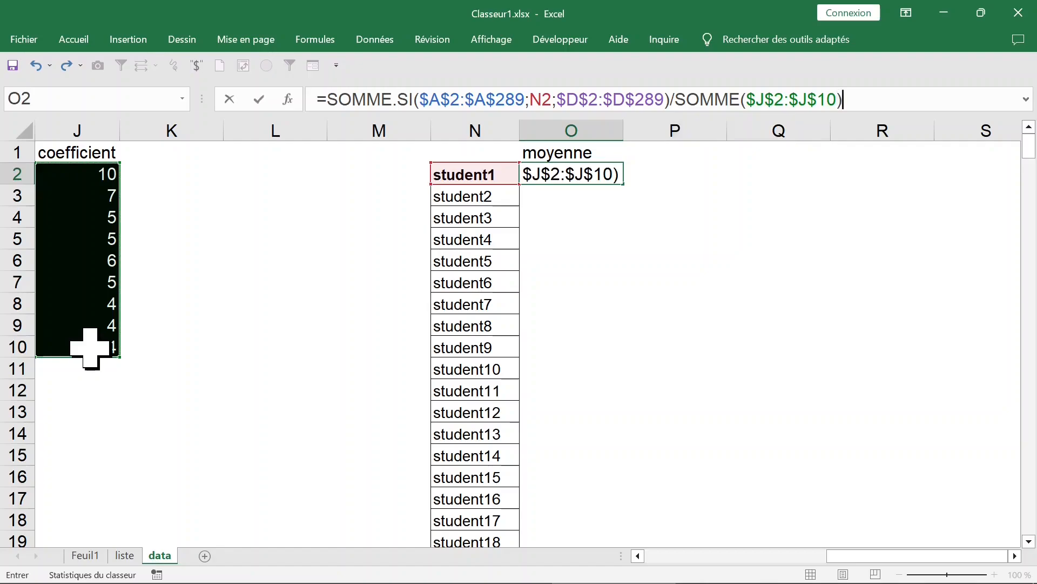
pyautogui.hotkey('ctrl', 'Return')
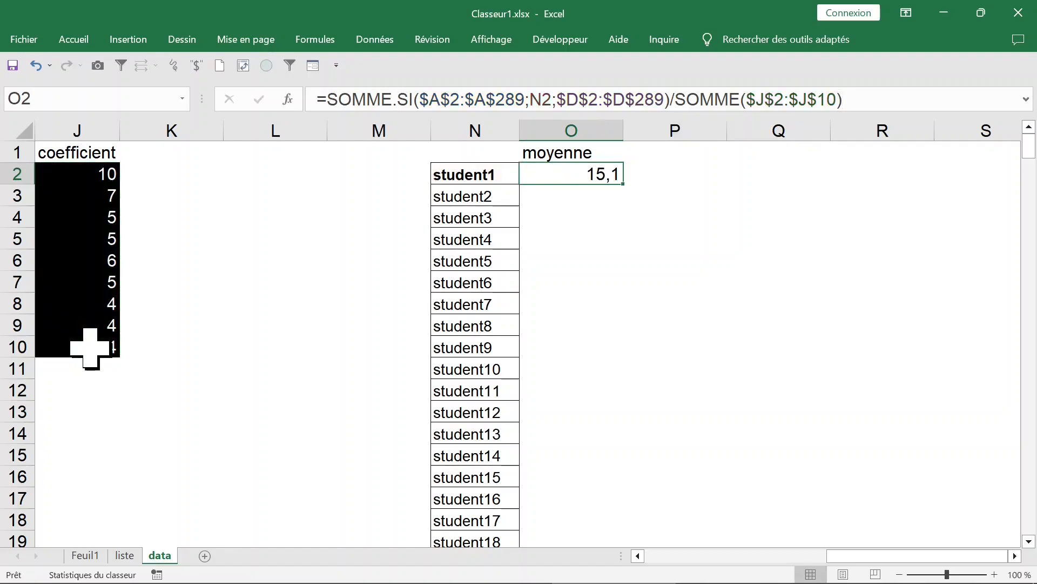
# Fill the O2 average formula down for all student codes and enter the header codestudent in N1.
pyautogui.doubleClick(623, 184)
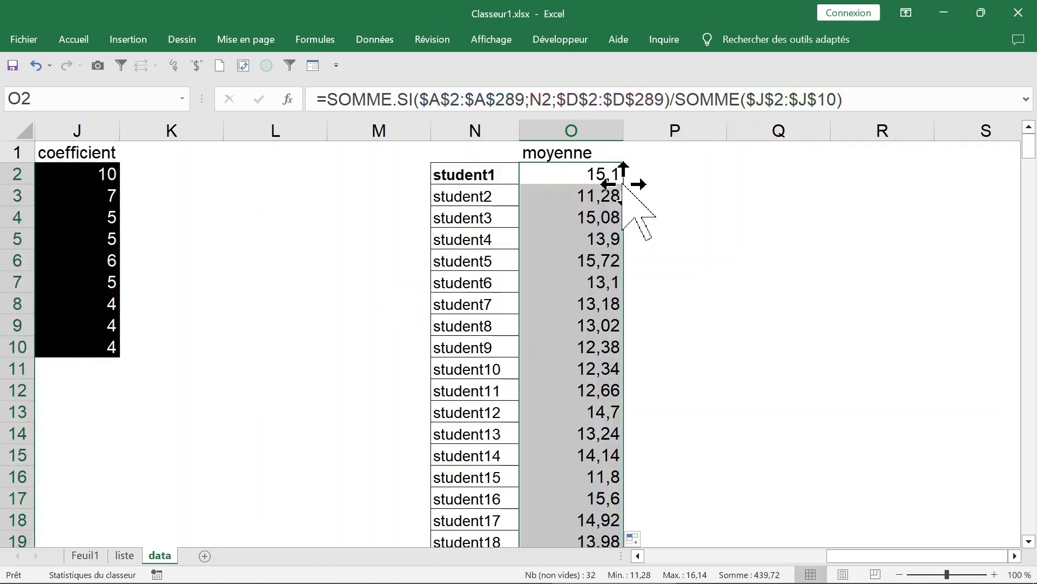
pyautogui.click(575, 281)
pyautogui.click(478, 172)
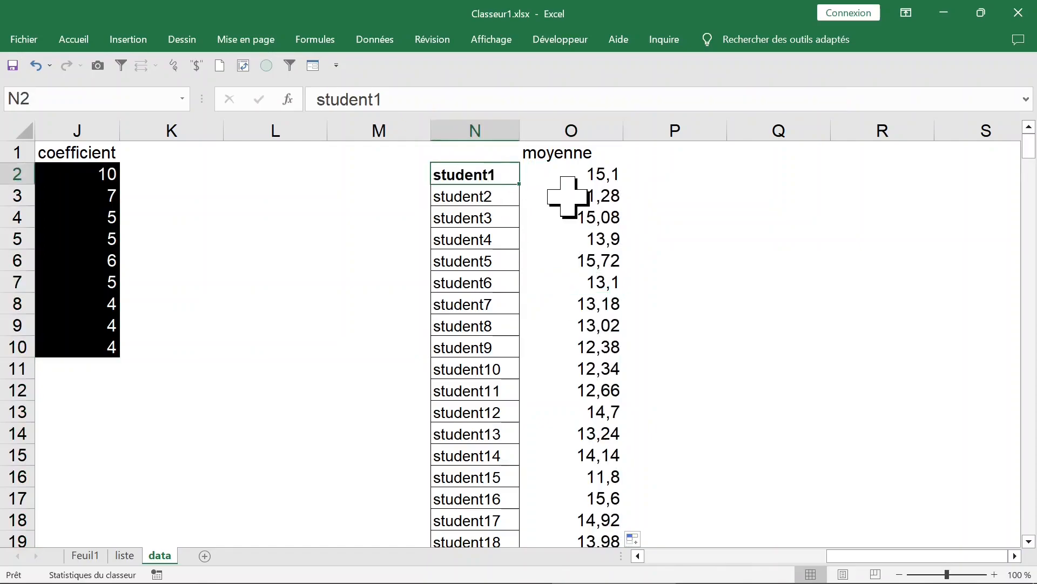
pyautogui.click(492, 153)
pyautogui.write('codestudent')
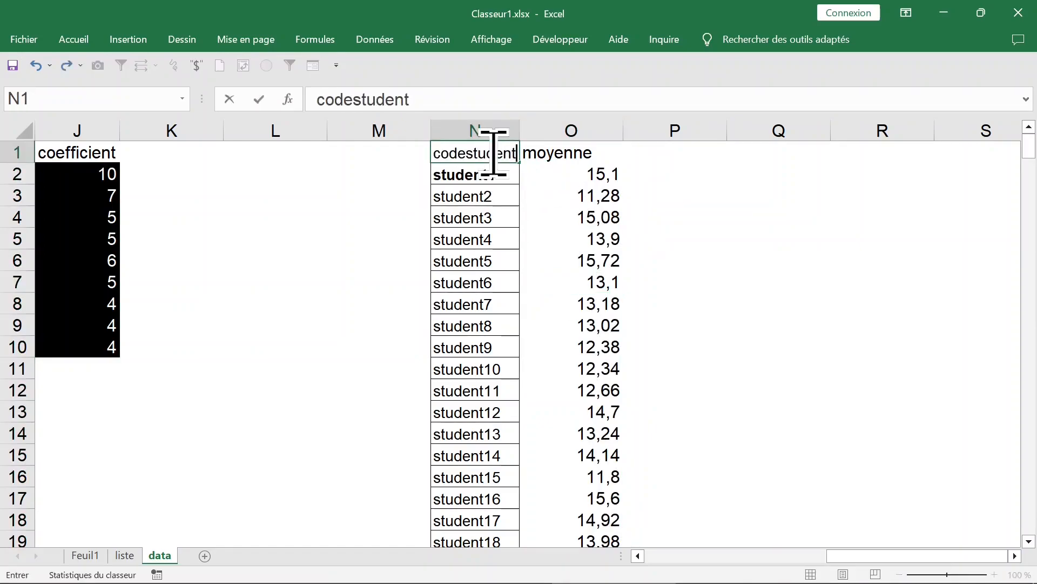
pyautogui.press('Return')
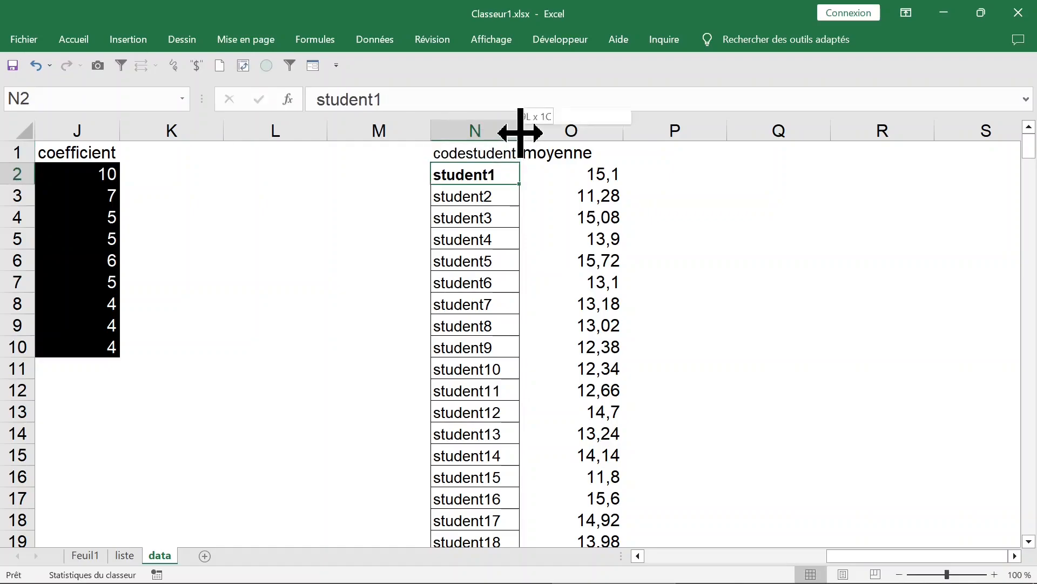
# Format the headers N1:O1 as bold white 18-point text on a green fill and widen column N to fit.
pyautogui.moveTo(486, 151); pyautogui.dragTo(571, 151)
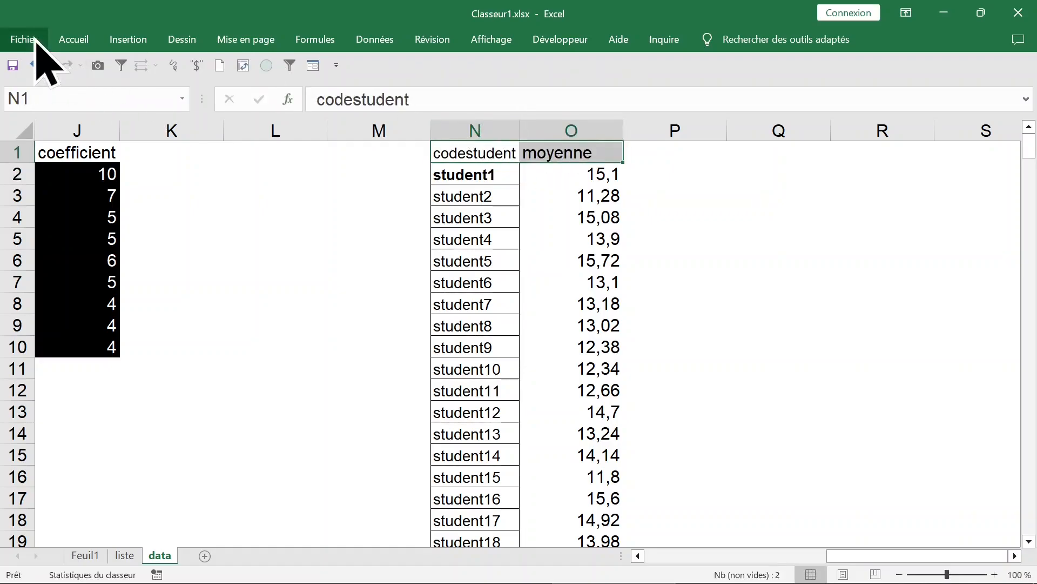
pyautogui.click(74, 39)
pyautogui.click(93, 96)
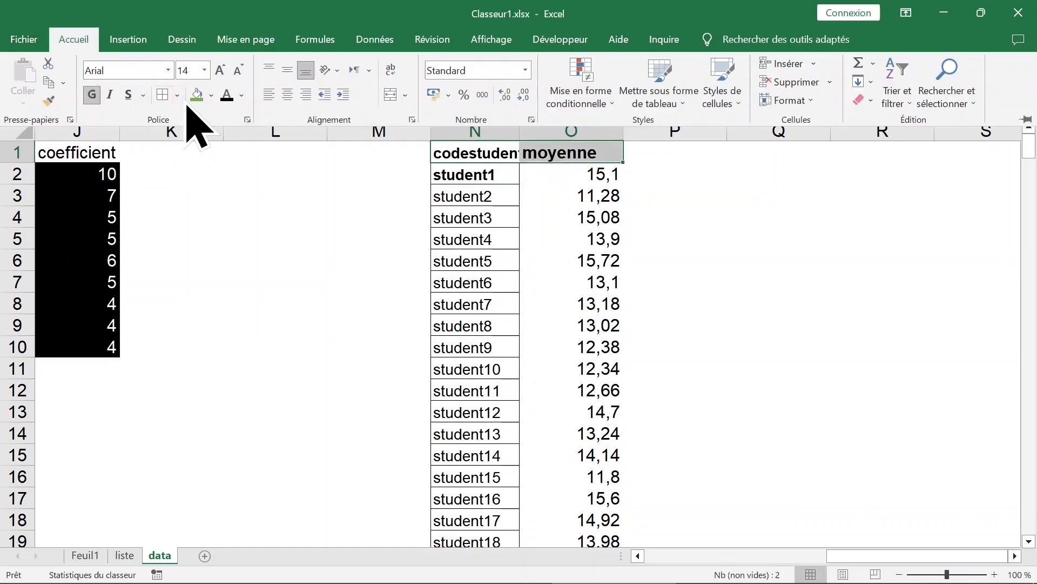
pyautogui.click(197, 96)
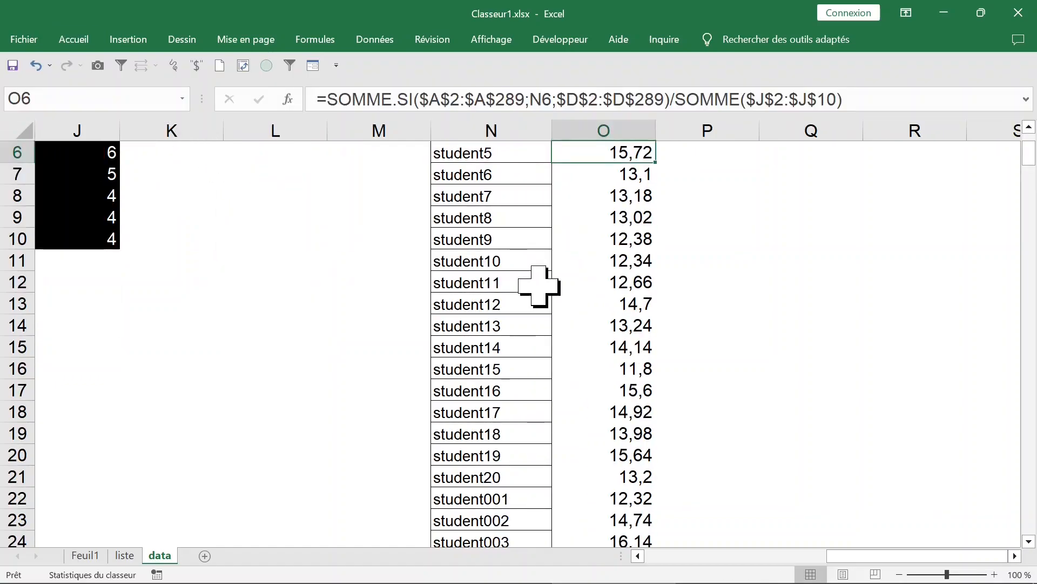
pyautogui.scroll(-1, 539, 285)
pyautogui.scroll(3, 539, 285)
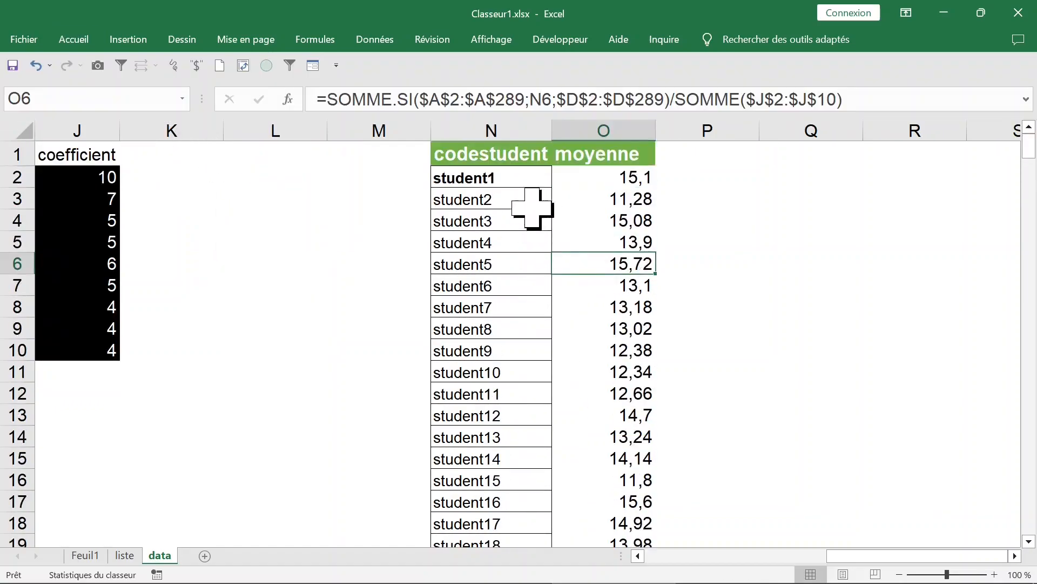
# Sort the codestudent and moyenne table by moyenne, Du plus grand au plus petit, and check the order down to the last row.
pyautogui.click(523, 182)
pyautogui.click(530, 217)
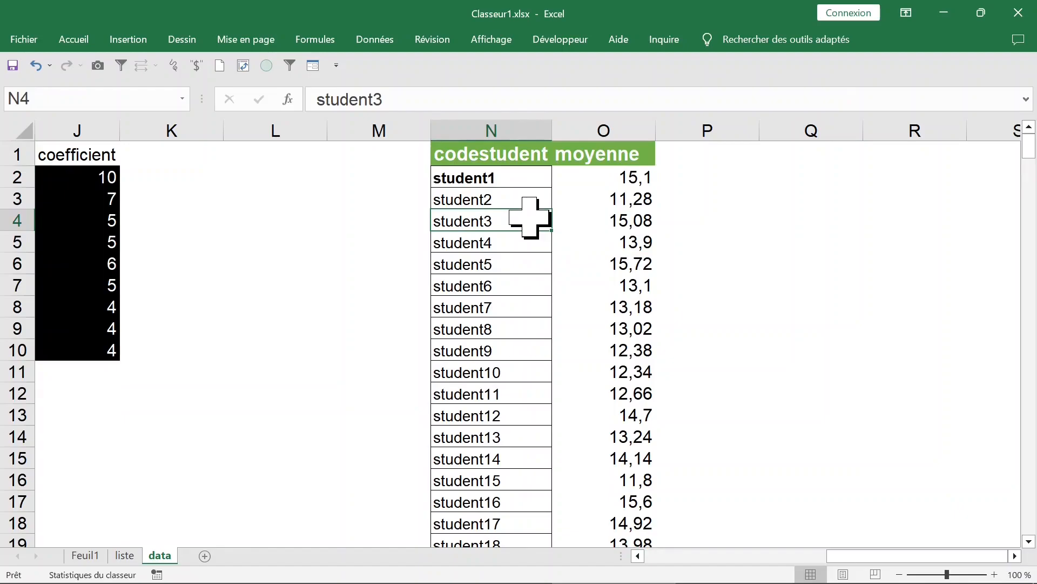
pyautogui.hotkey('ctrl', 'a')
pyautogui.click(73, 40)
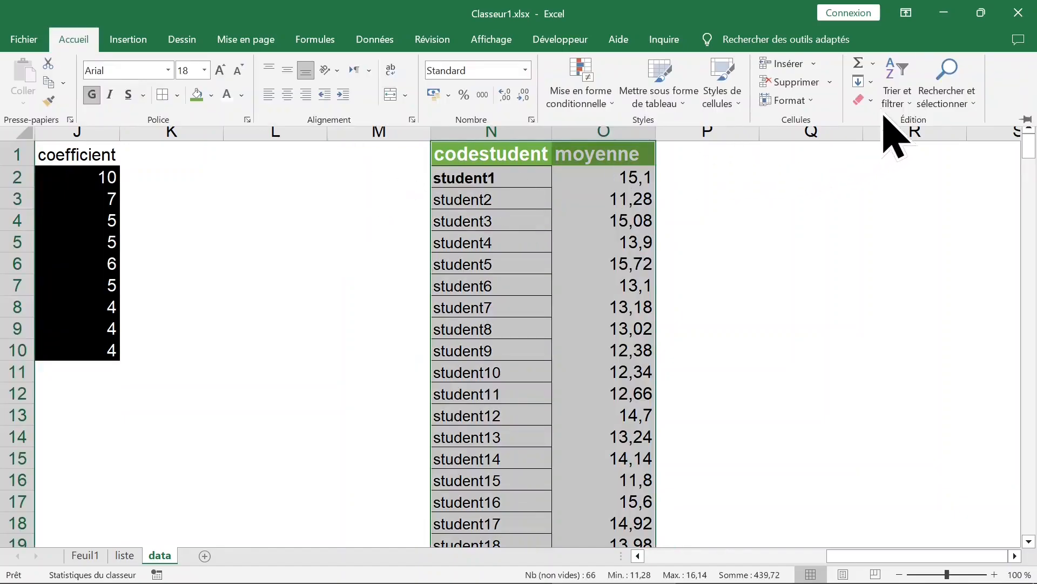
pyautogui.click(907, 102)
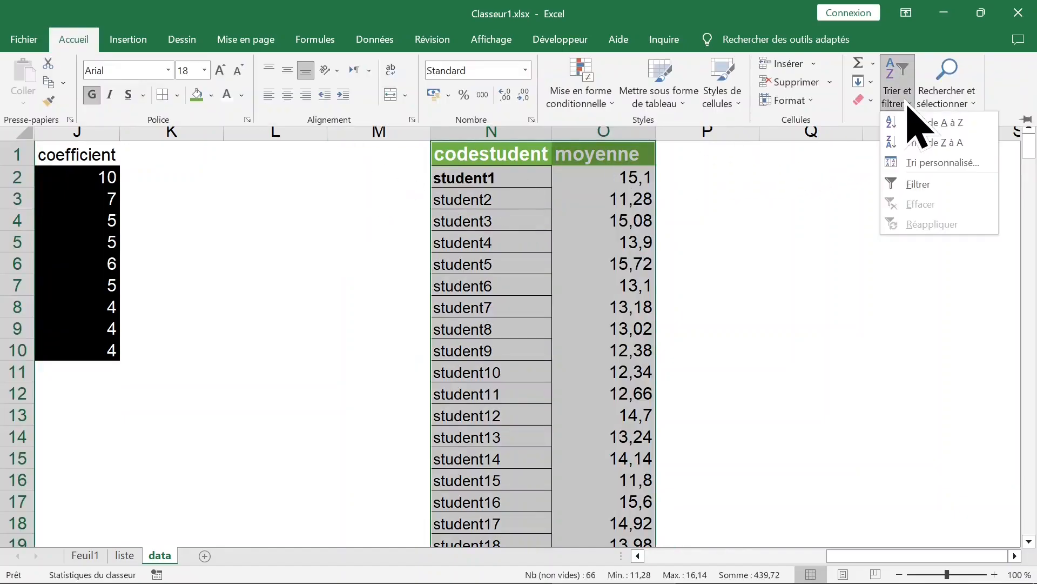
pyautogui.click(944, 163)
pyautogui.click(656, 350)
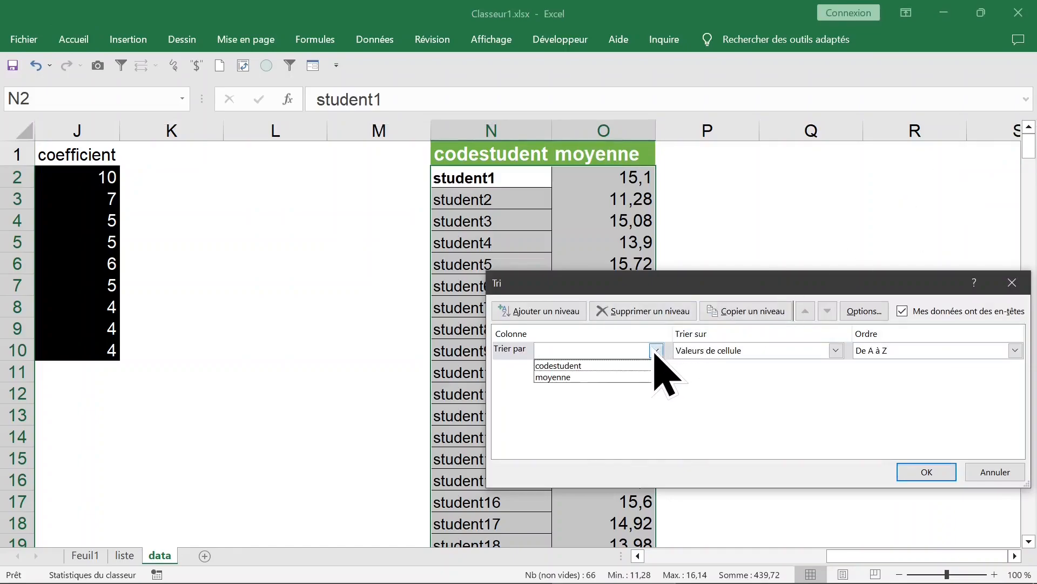
pyautogui.click(576, 378)
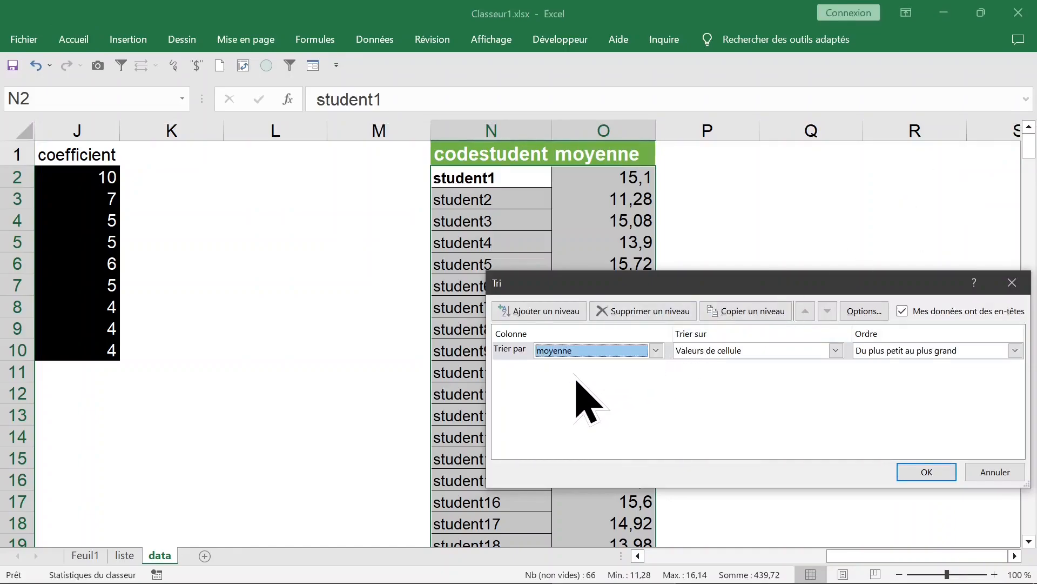
pyautogui.click(915, 351)
pyautogui.click(938, 378)
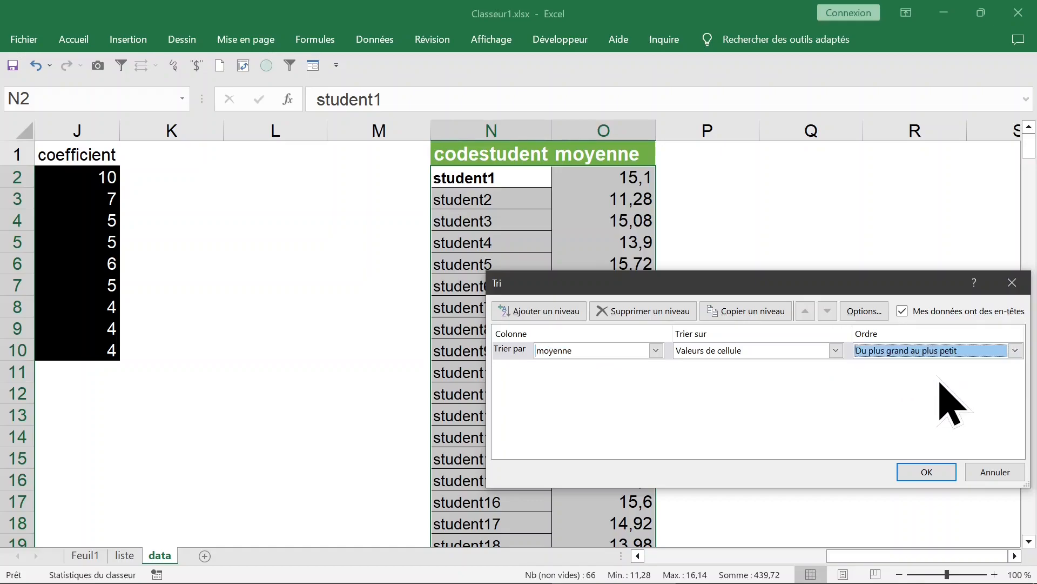
pyautogui.click(926, 471)
pyautogui.click(605, 158)
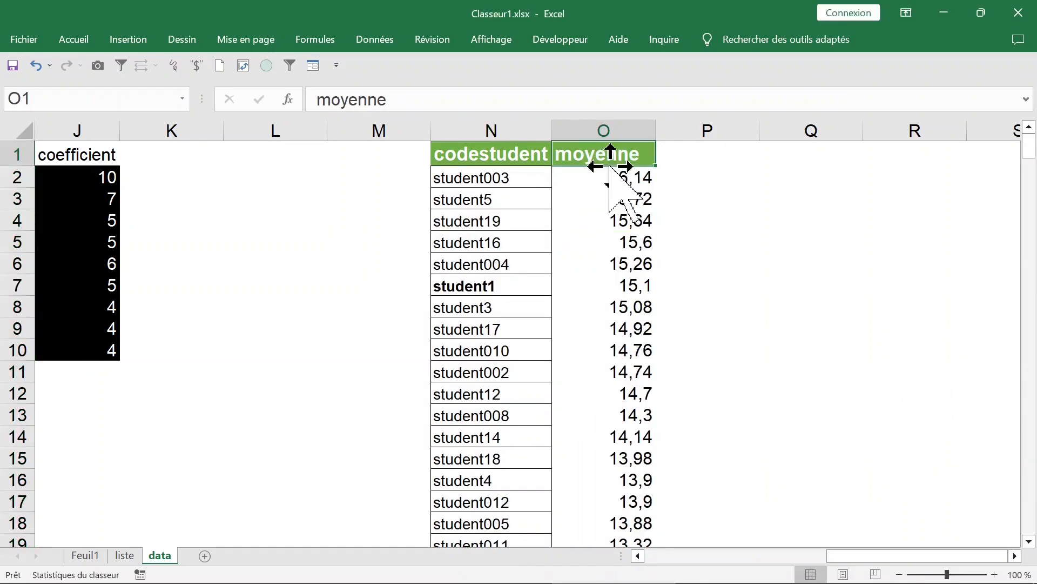
pyautogui.click(608, 181)
pyautogui.hotkey('ctrl', 'Down')
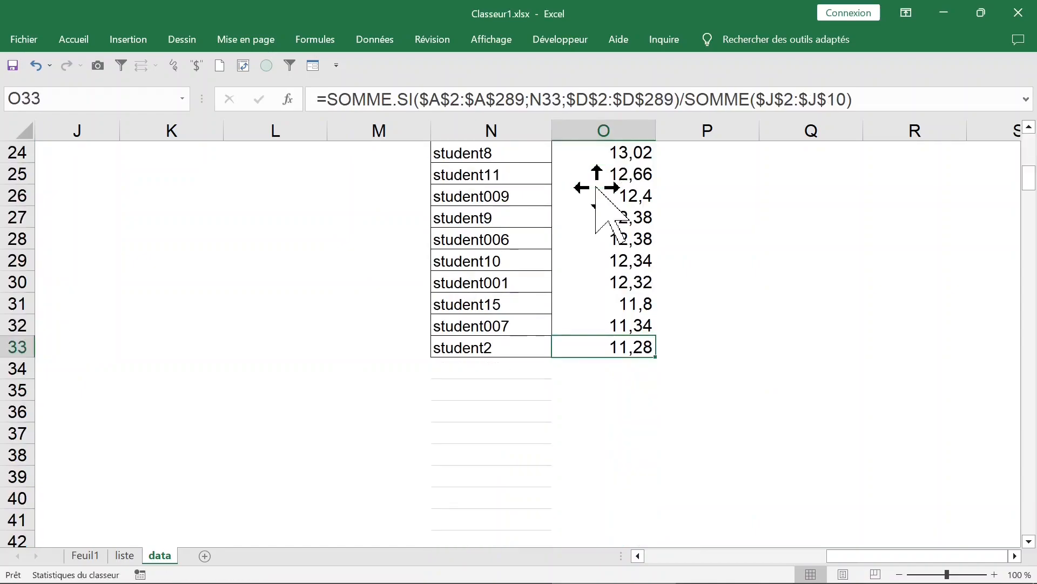
# Test the averages with the DEUXIÈME LANGUE coefficient in J9 set to 10, and undo that change.
pyautogui.hotkey('ctrl', 'Up')
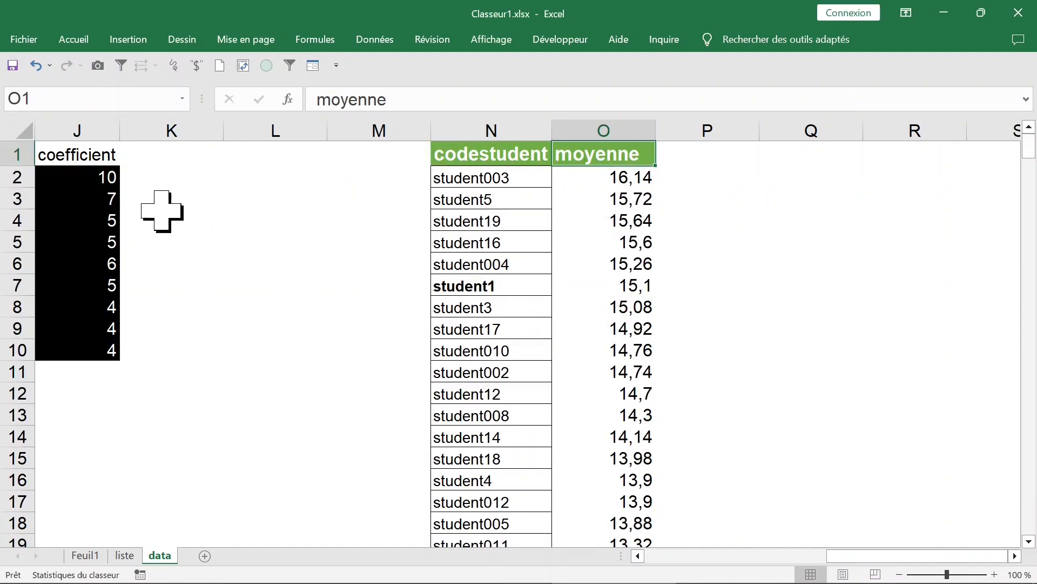
pyautogui.click(95, 201)
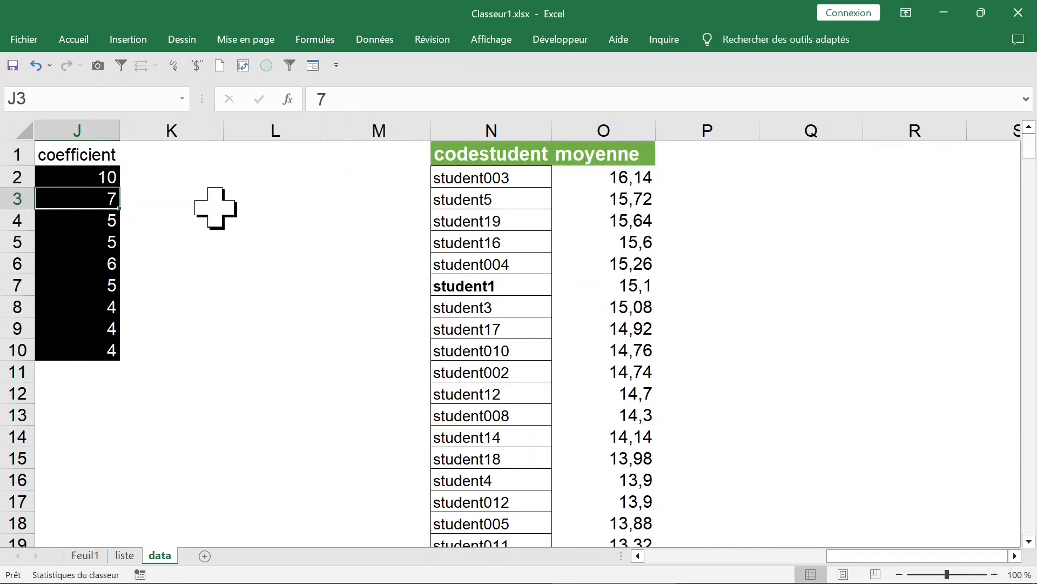
pyautogui.press('Left')
pyautogui.press('Left')
pyautogui.click(294, 265)
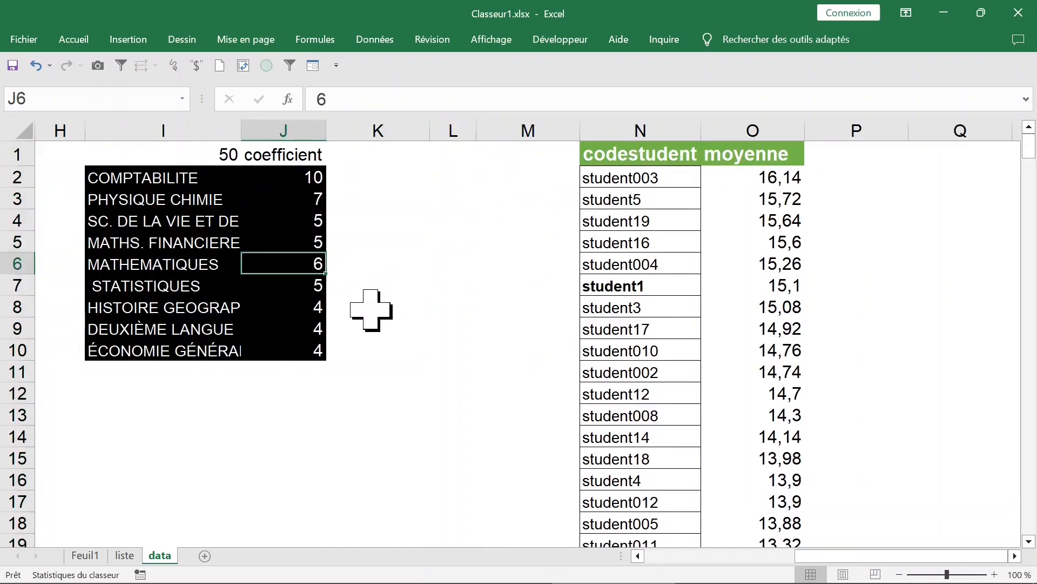
pyautogui.click(307, 330)
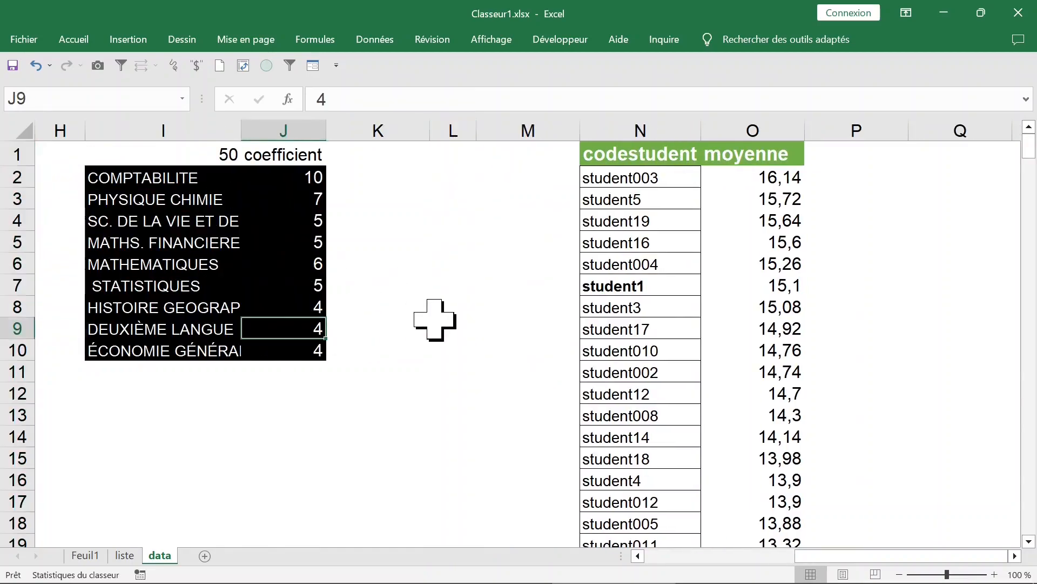
pyautogui.write('10')
pyautogui.press('Return')
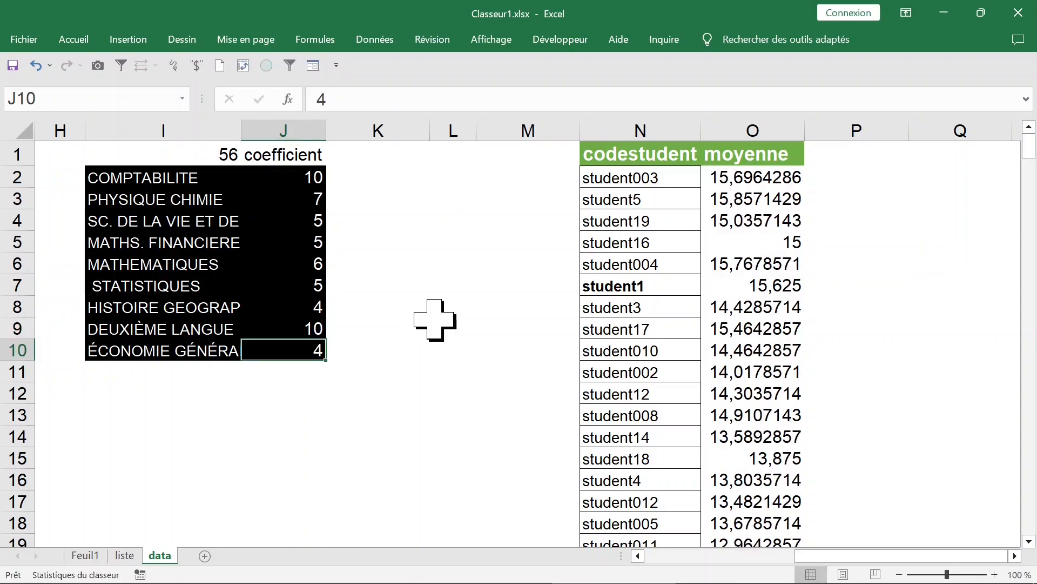
pyautogui.click(736, 219)
pyautogui.click(35, 65)
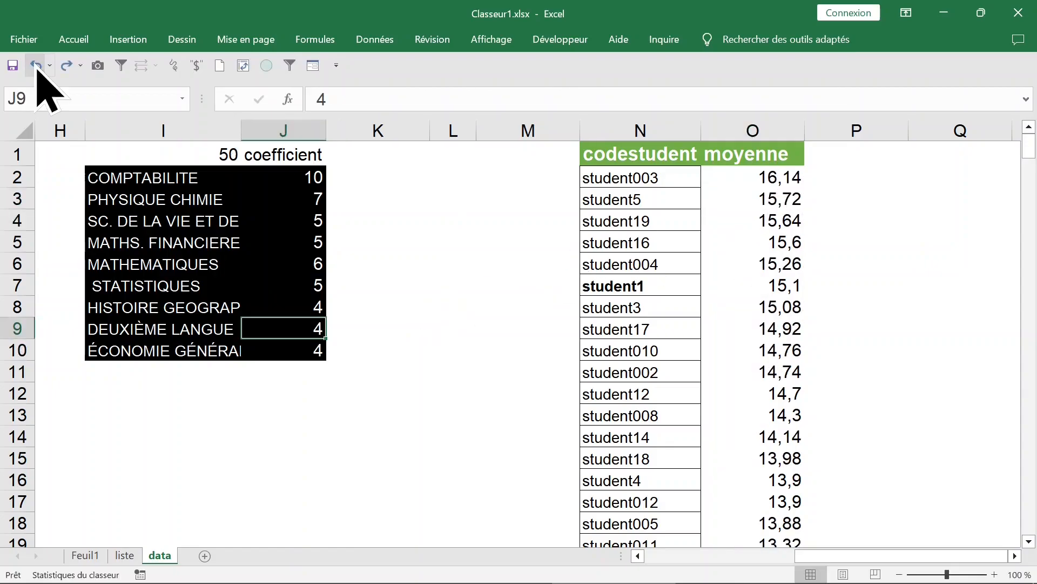